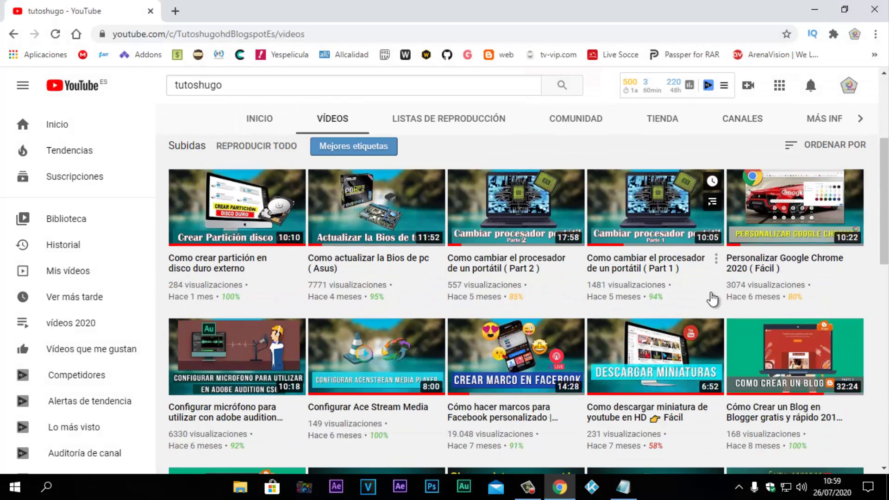
Step: Subscribe to the tutoshugo channel with notifications set to Todas, and close the browser
scroll(717, 307, down, 1)
scroll(718, 310, down, 5)
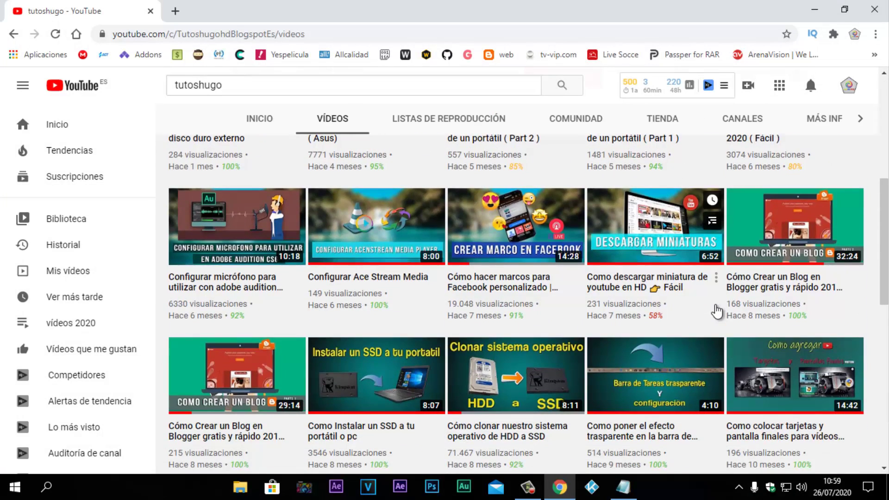
scroll(711, 310, up, 10)
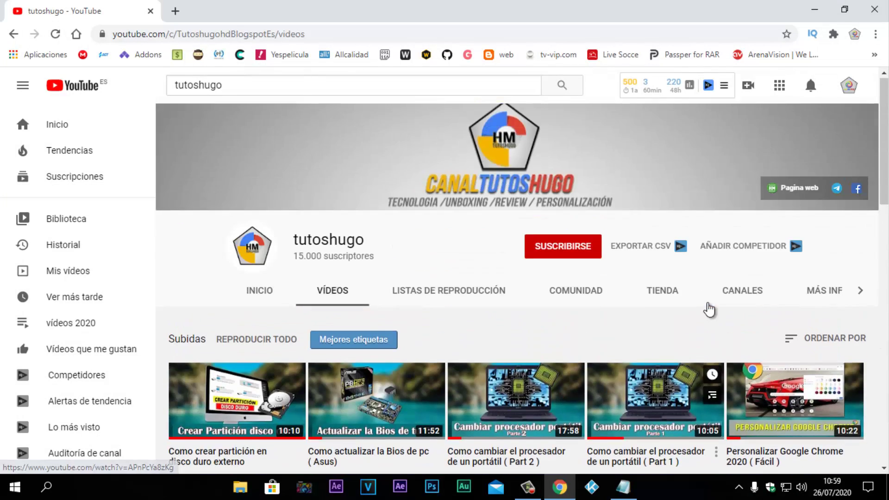
click(564, 266)
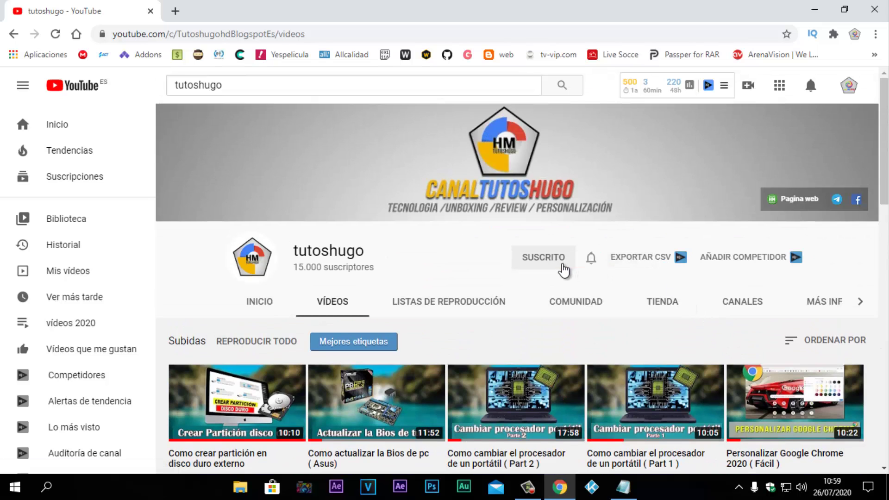
click(592, 266)
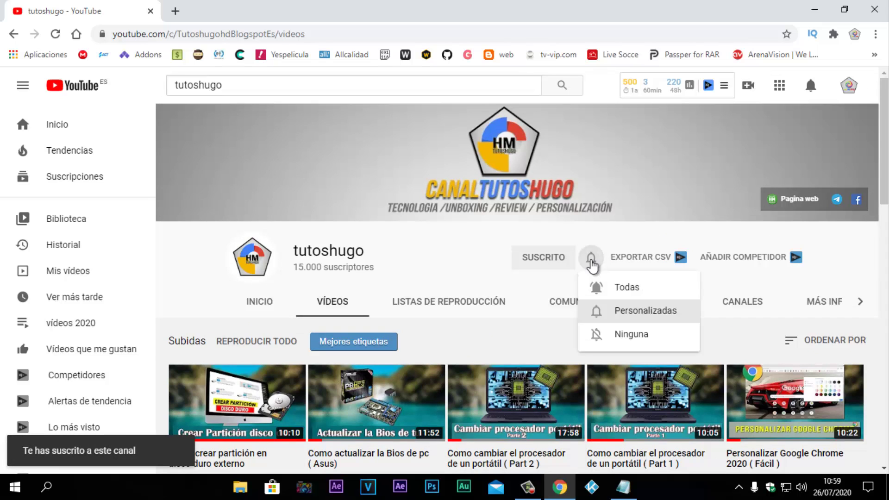
click(619, 292)
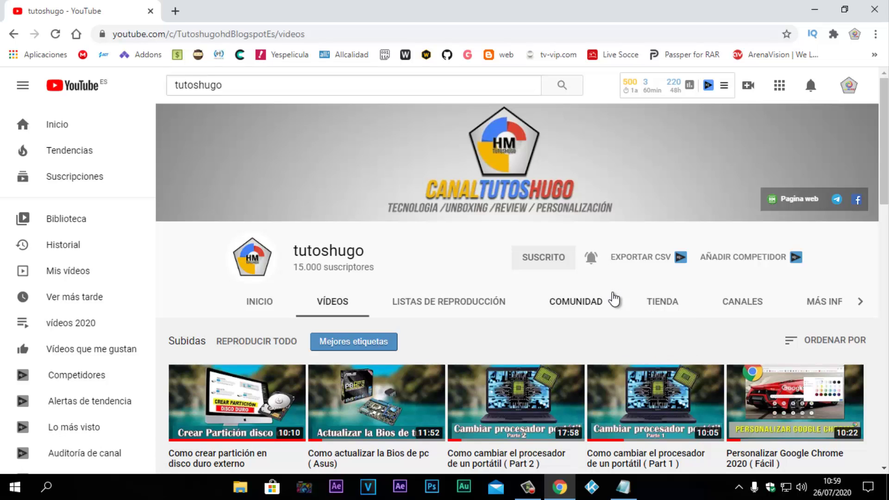
click(875, 9)
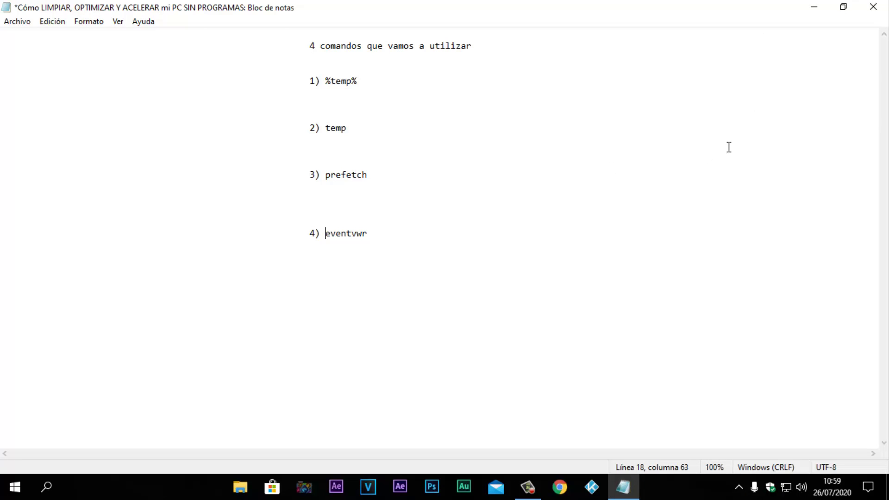
Step: Copy the first command, %temp%, from the Notepad list and minimize the notes
drag(326, 80, 375, 82)
right_click(339, 78)
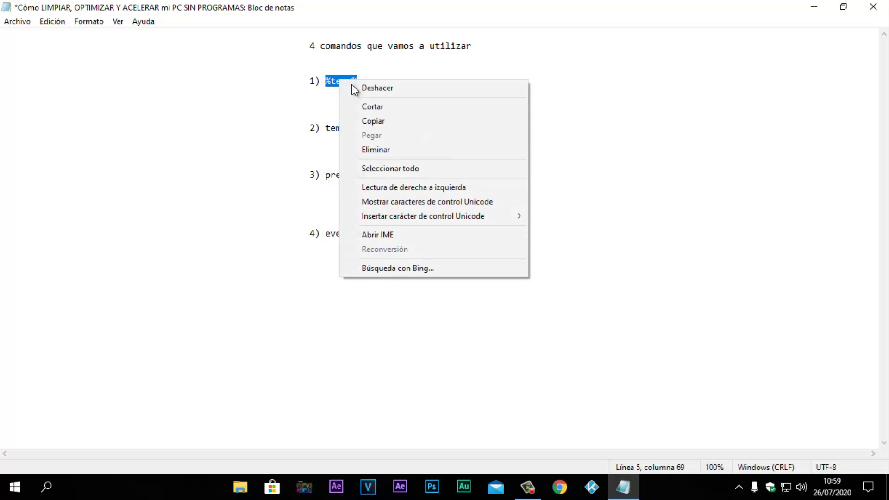
click(395, 121)
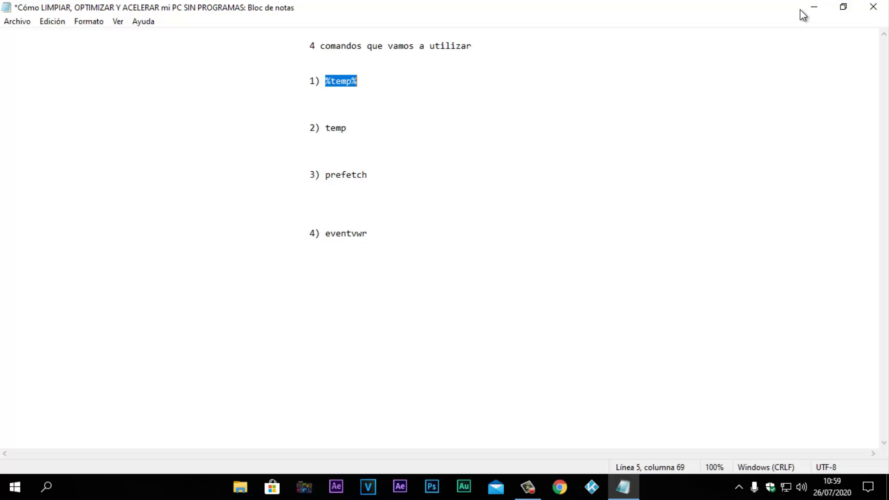
click(812, 9)
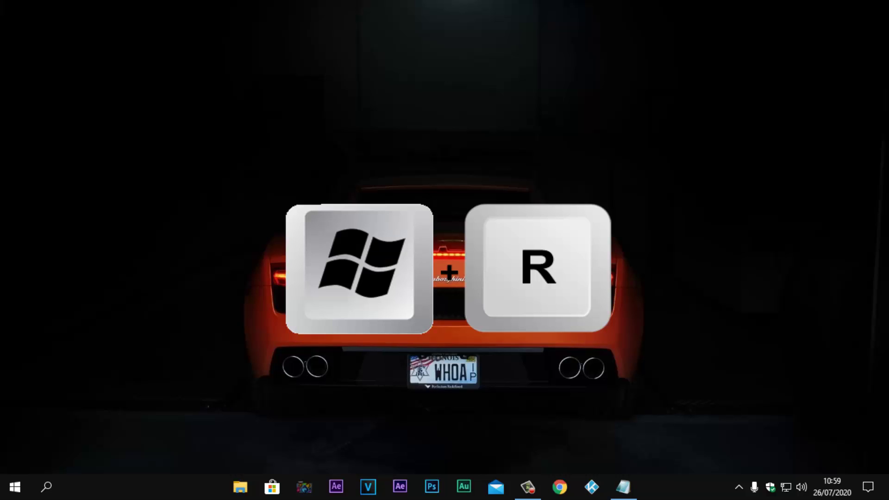
Step: Paste the copied %temp% command into the Run dialog, run it, and close the resulting Temp folder window
key(super+r)
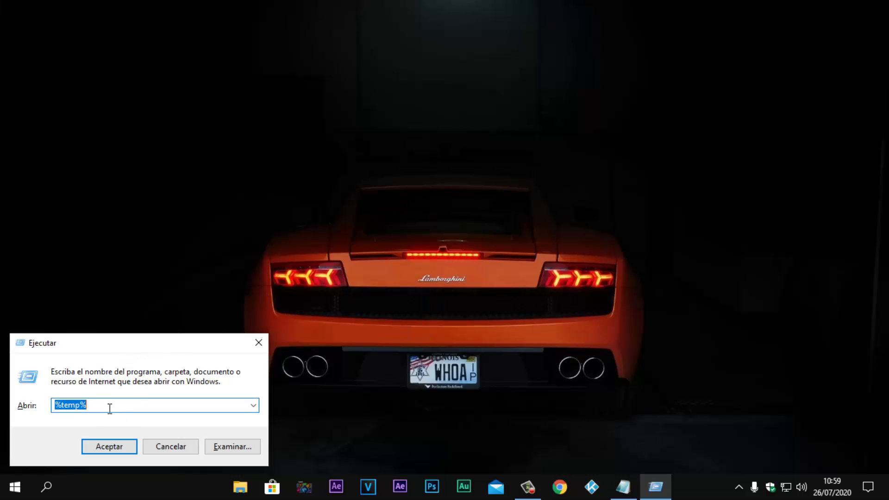
key(BackSpace)
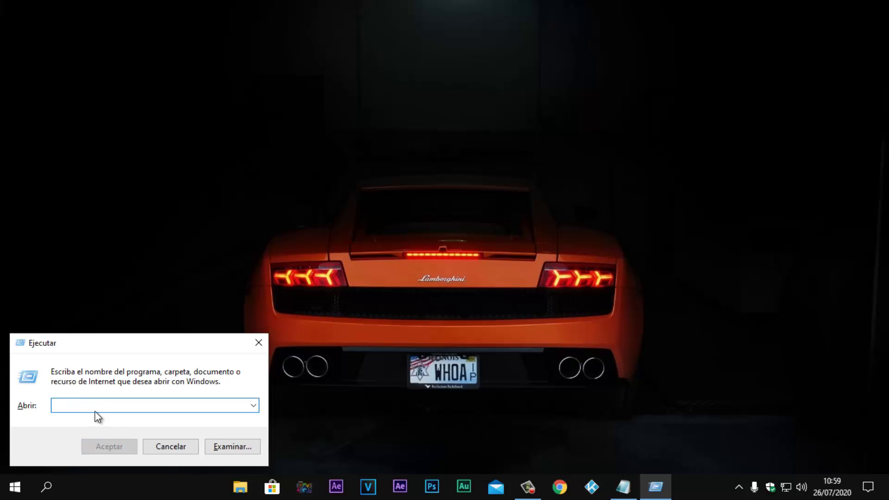
right_click(101, 402)
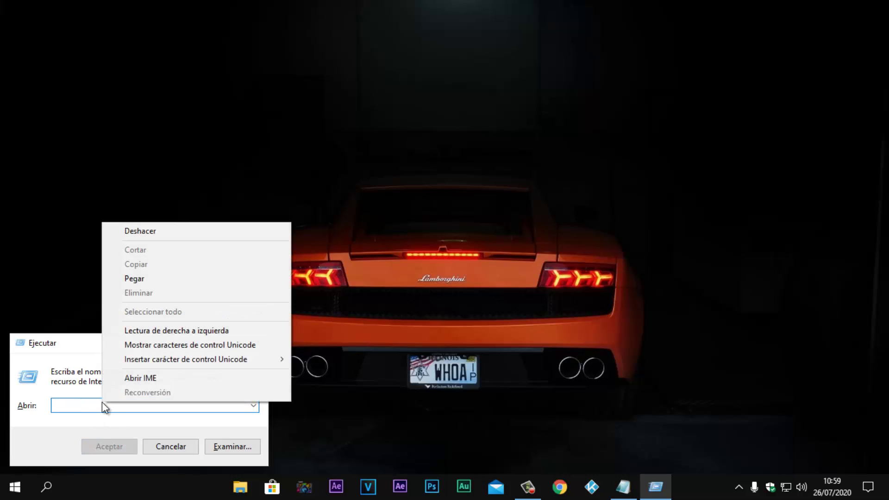
click(158, 280)
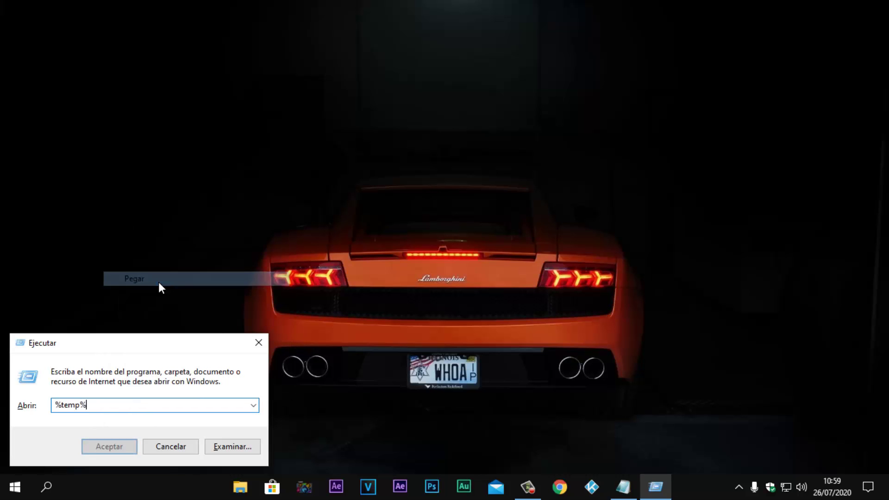
click(120, 446)
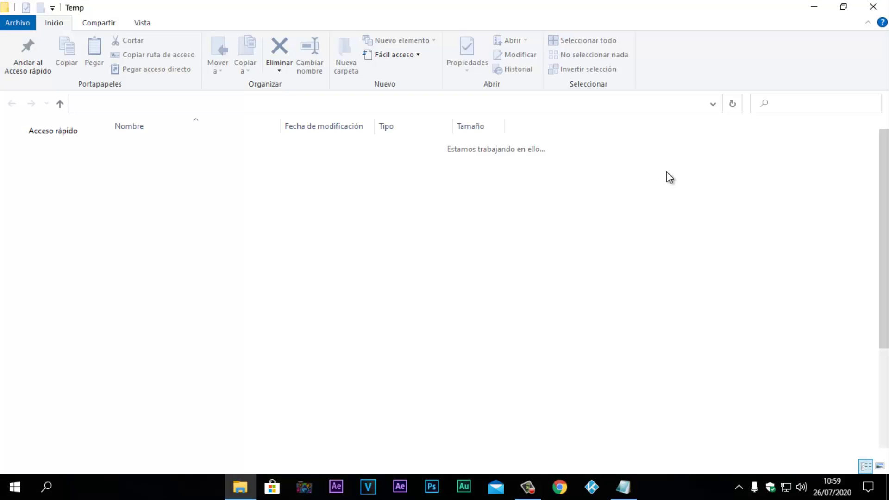
click(873, 6)
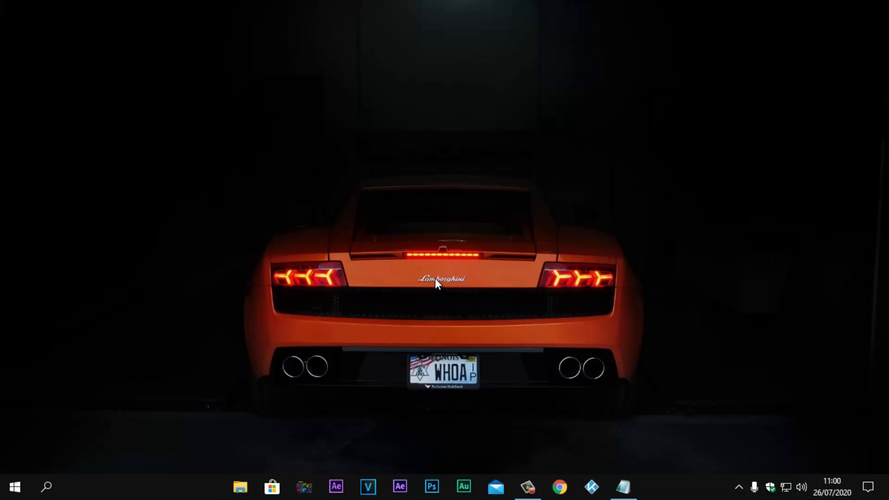
Step: Search Windows for "eje" and open the Ejecutar app
click(47, 488)
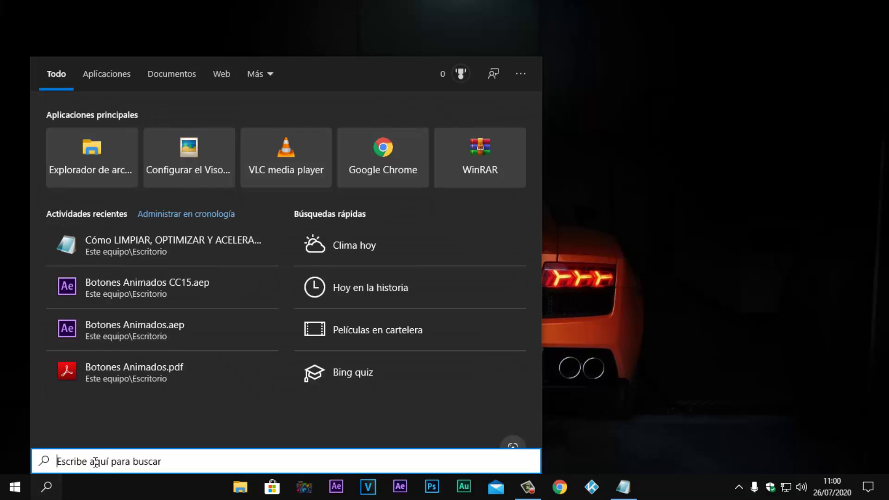
text(eje)
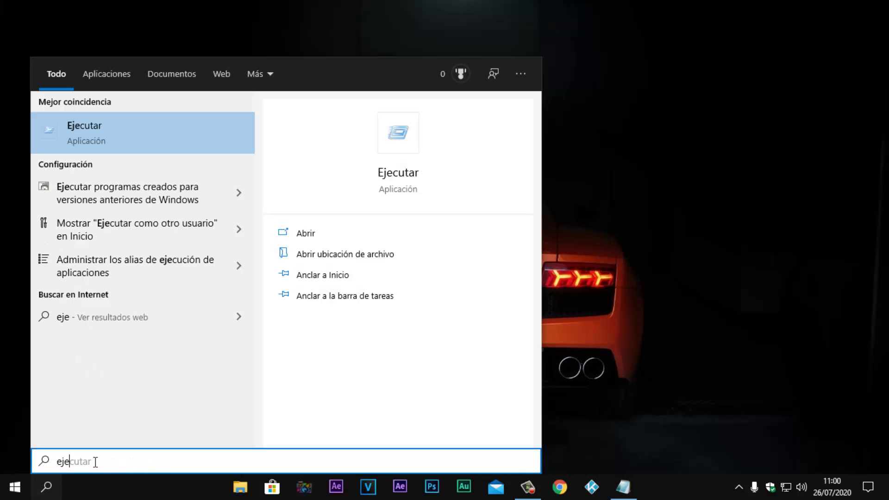
click(119, 135)
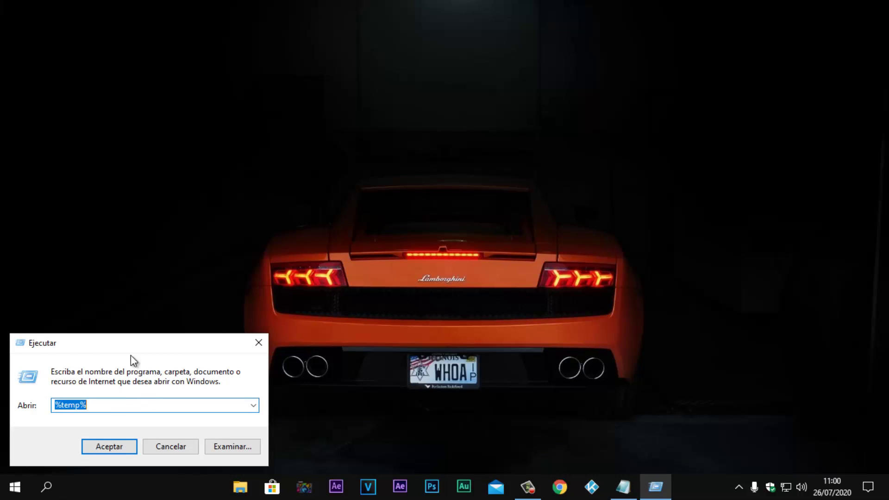
Step: Re-enter %temp% as the command to open and run it to bring up the Temp folder
click(107, 404)
key(BackSpace)
key(BackSpace)
key(BackSpace)
key(BackSpace)
key(BackSpace)
key(BackSpace)
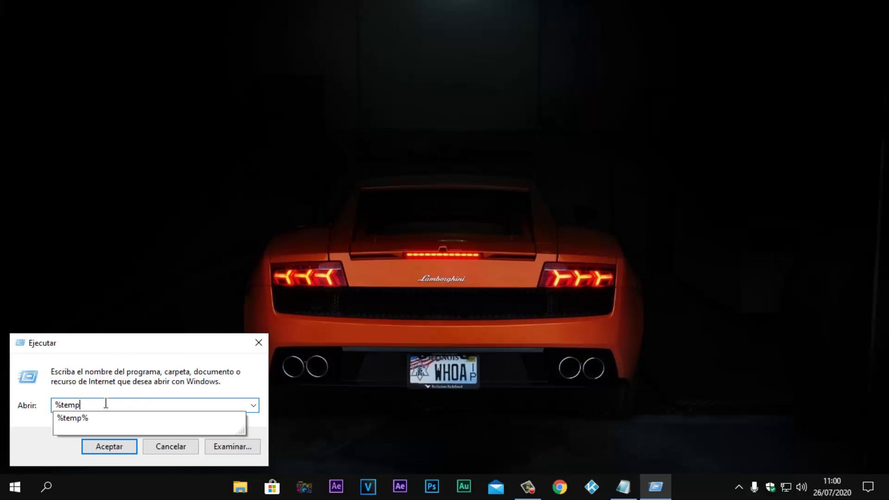
text(%temp%)
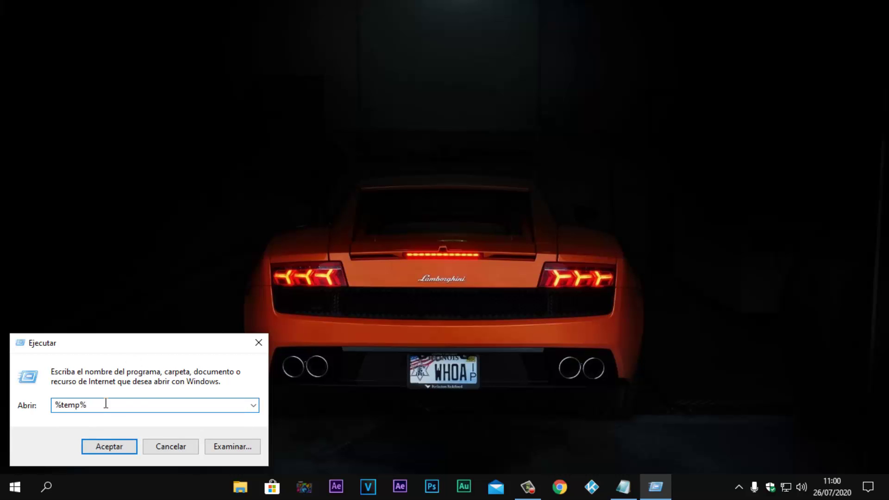
click(113, 446)
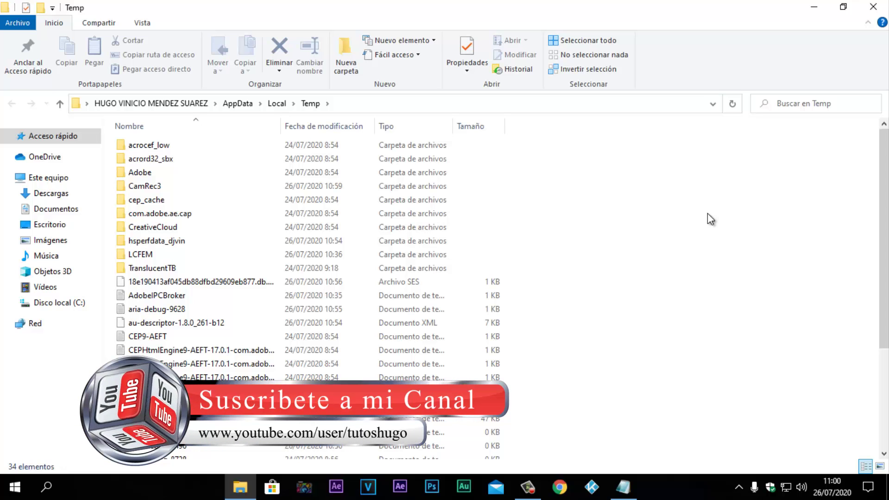
Step: Select all the items in the Temp folder and delete them
key(ctrl+e)
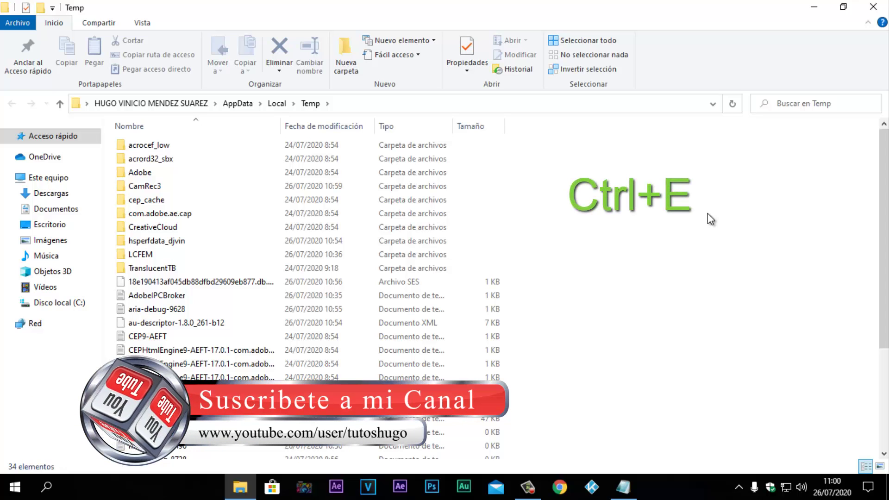
key(ctrl+e)
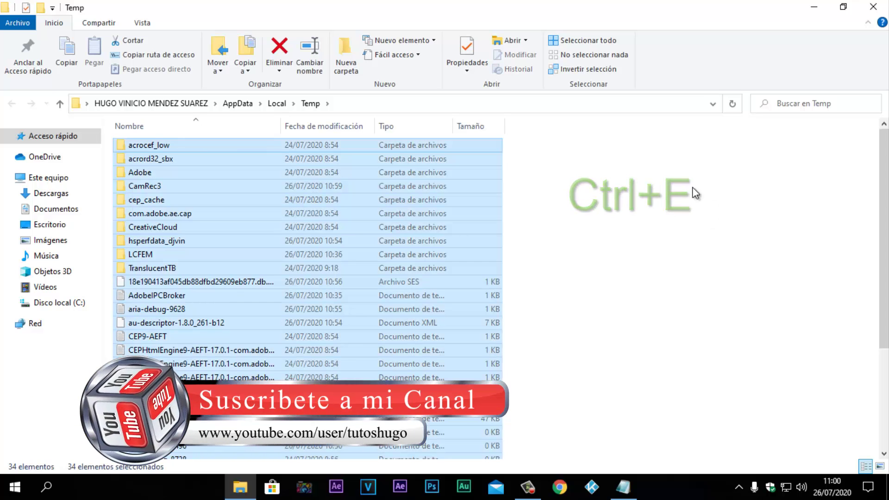
scroll(602, 337, down, 3)
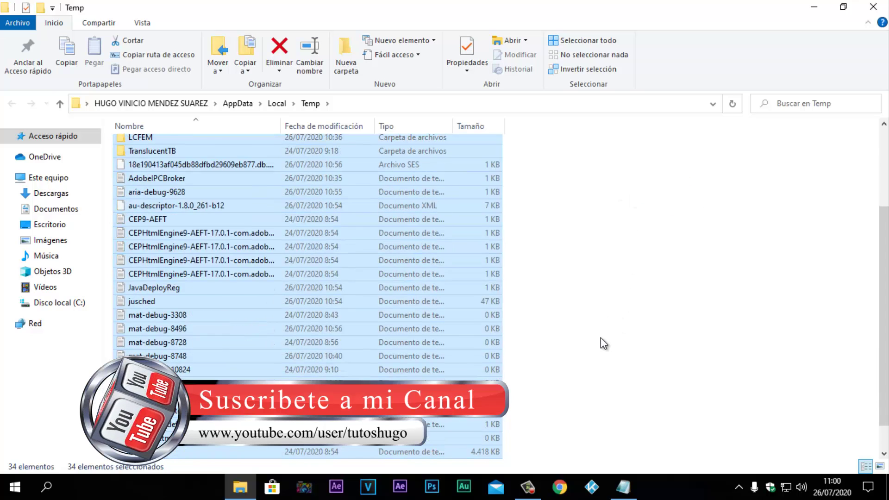
scroll(601, 338, up, 3)
right_click(335, 200)
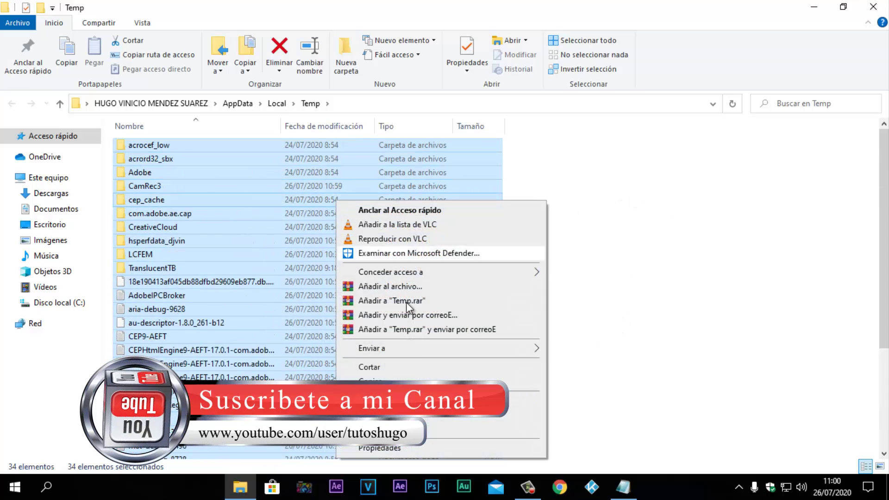
click(380, 413)
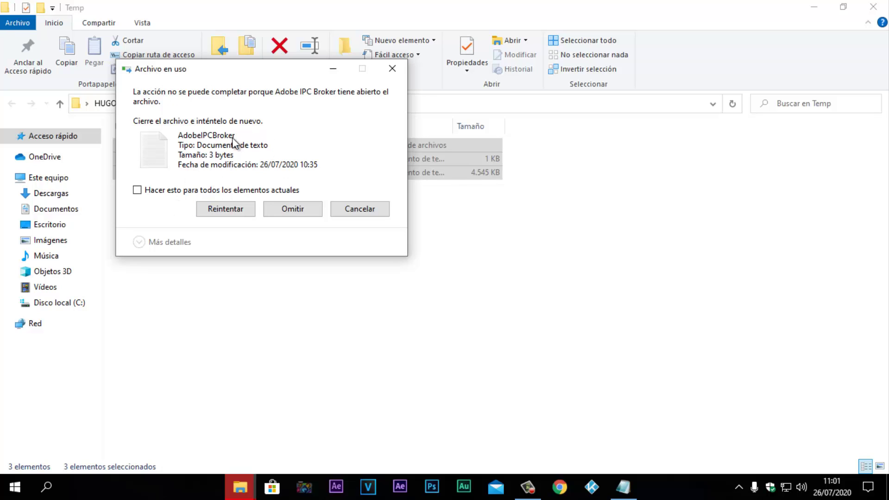
Step: Skip all current files in use, skip the in-use CamRec3 folder as well, and close the Temp folder window
click(137, 190)
click(295, 214)
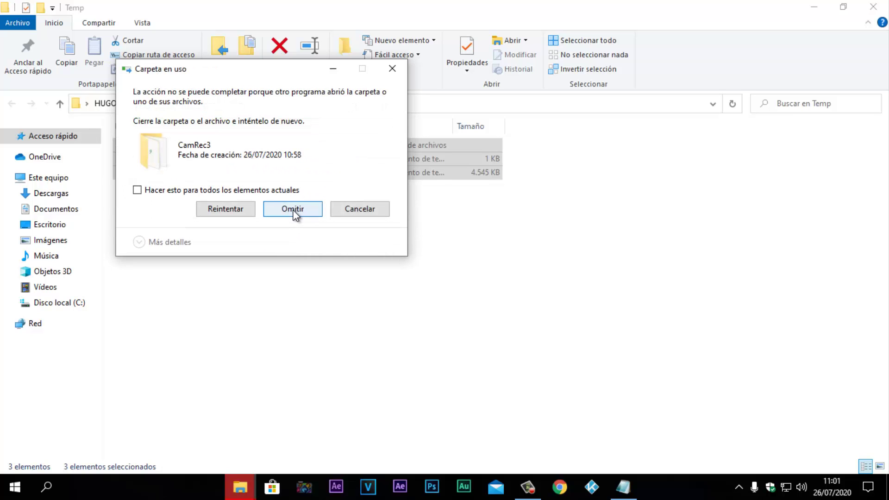
click(294, 211)
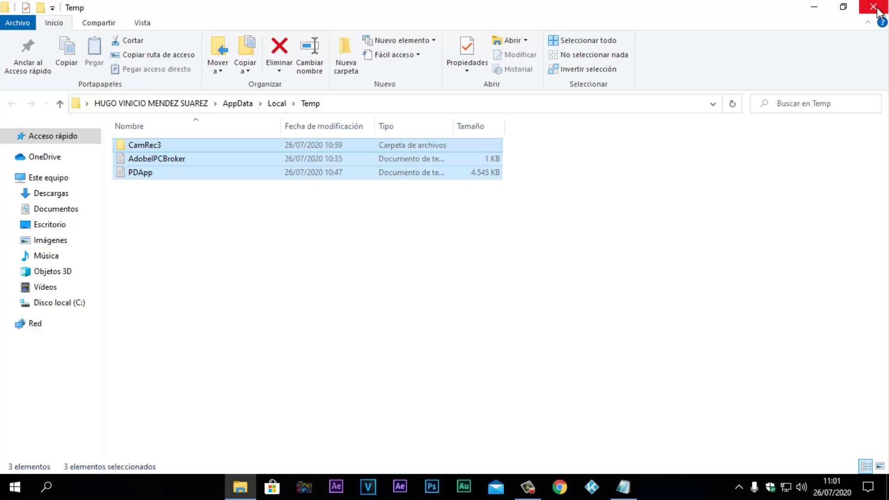
click(823, 7)
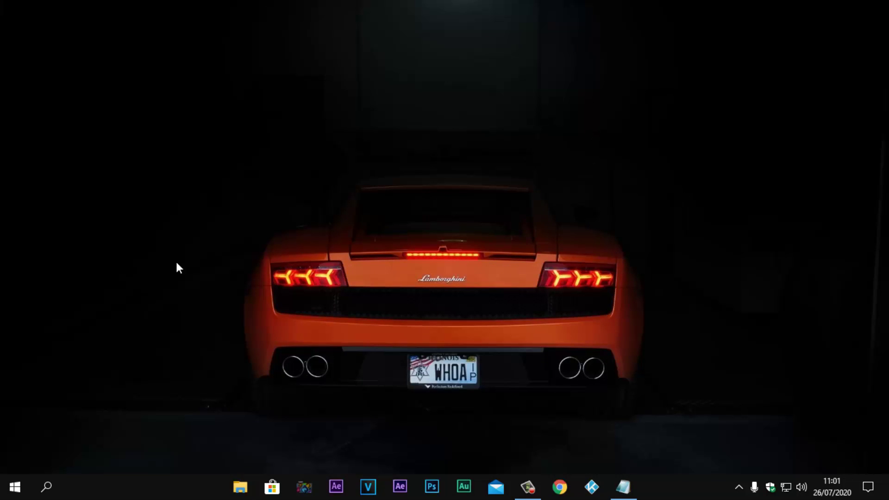
click(45, 489)
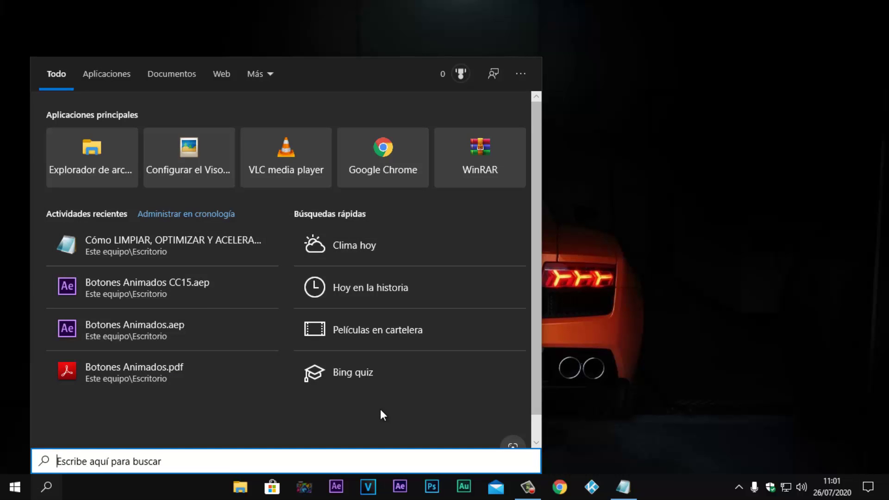
text(ej)
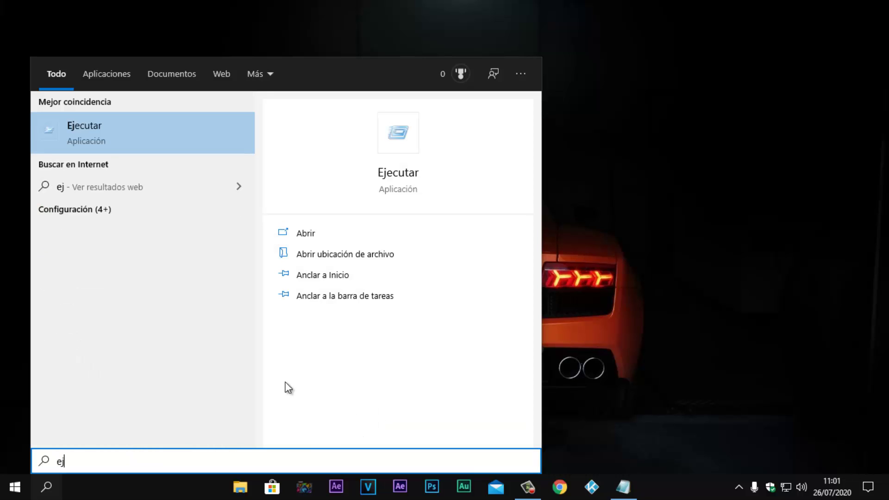
click(179, 151)
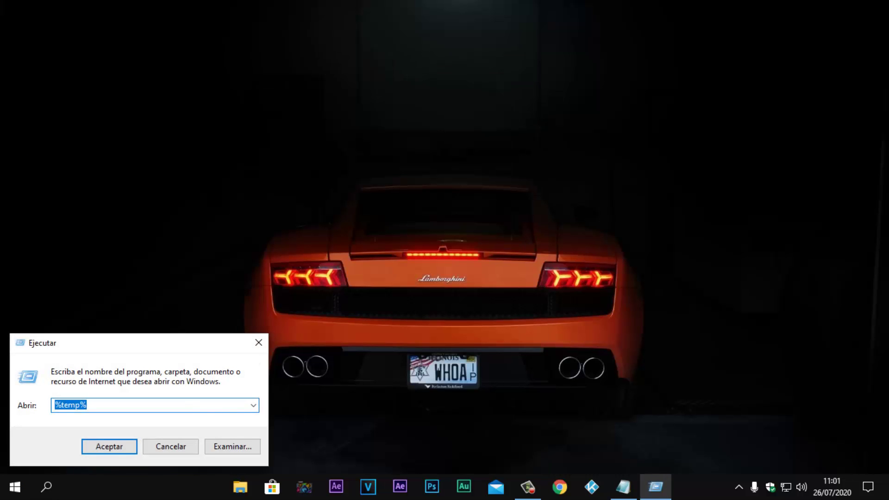
click(258, 344)
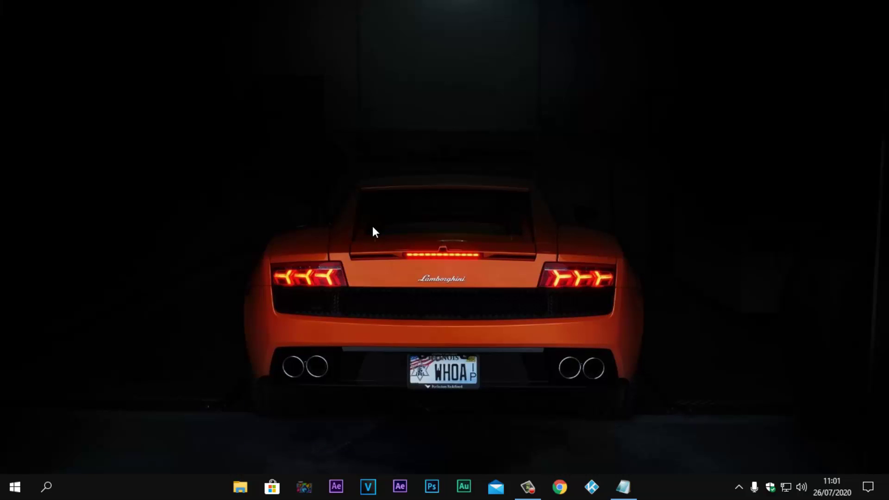
Step: Switch to the Notepad command list, copy the second command, temp, and minimize the notes
key(super+r)
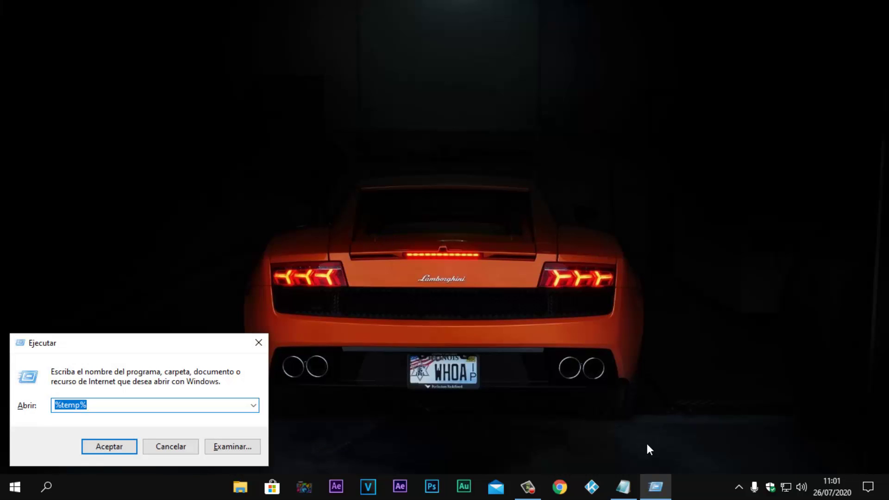
click(623, 487)
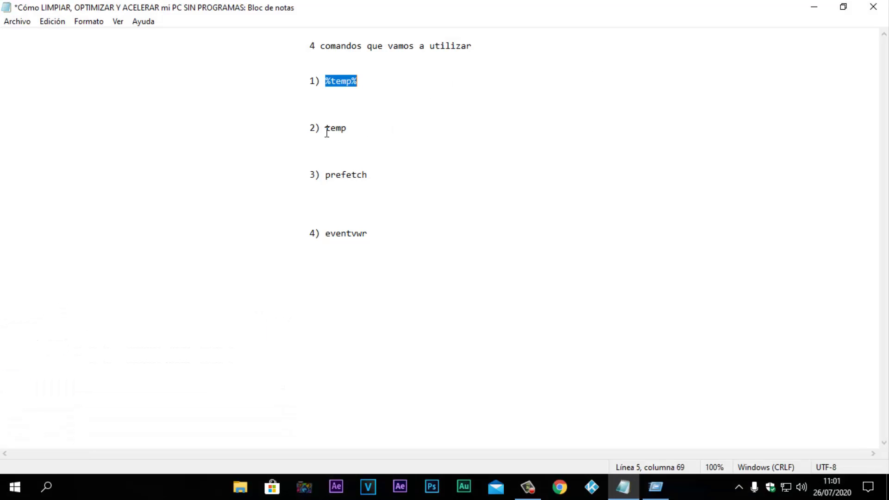
drag(326, 128, 380, 147)
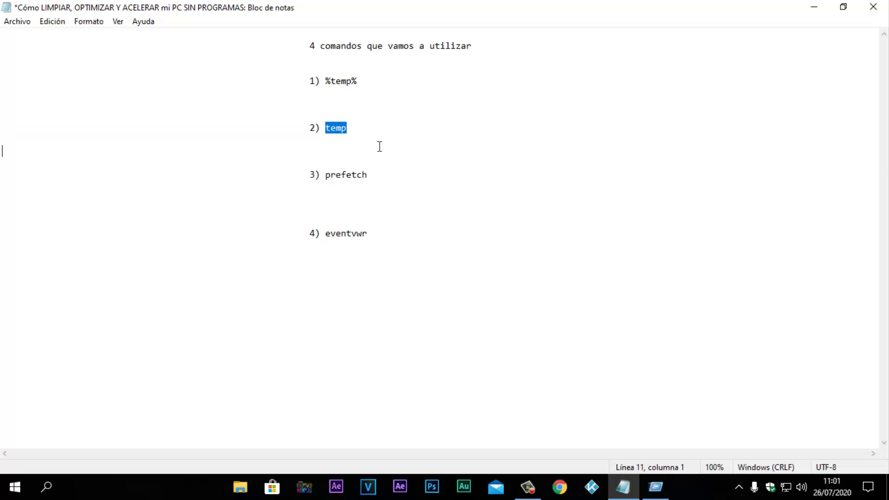
right_click(341, 127)
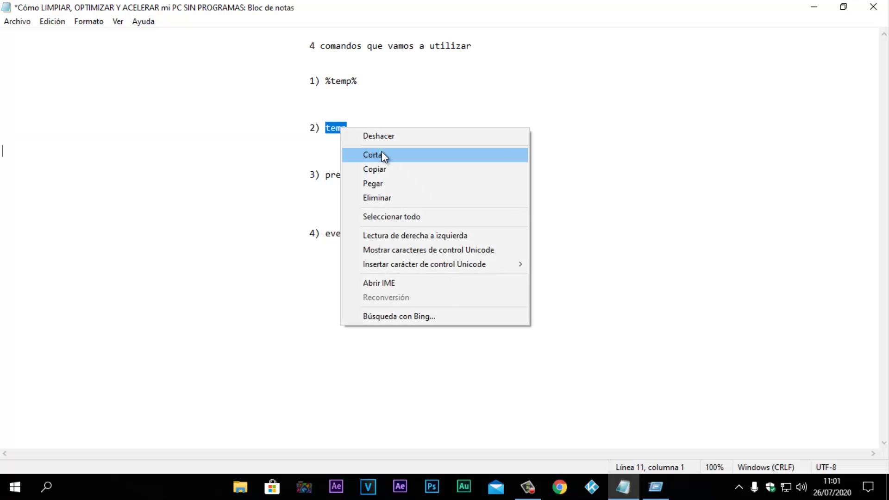
click(391, 173)
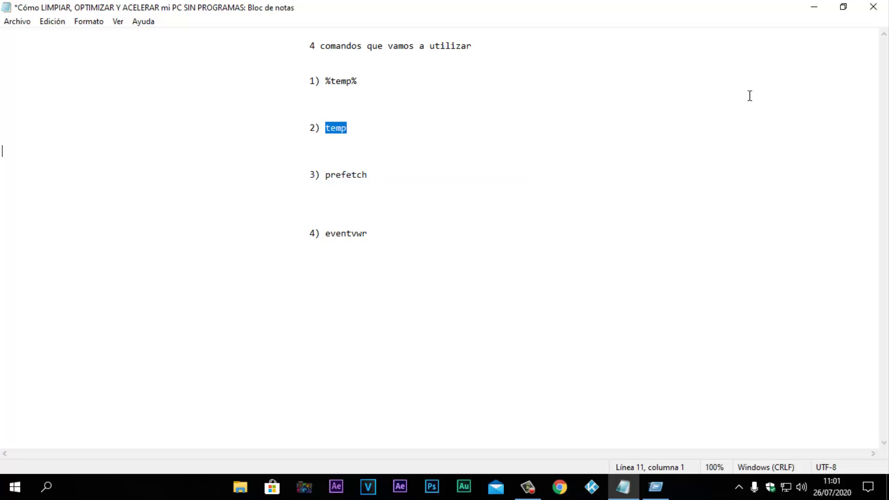
click(815, 7)
Step: Run the copied temp command from the Ejecutar dialog to open the Windows Temp folder
key(super+r)
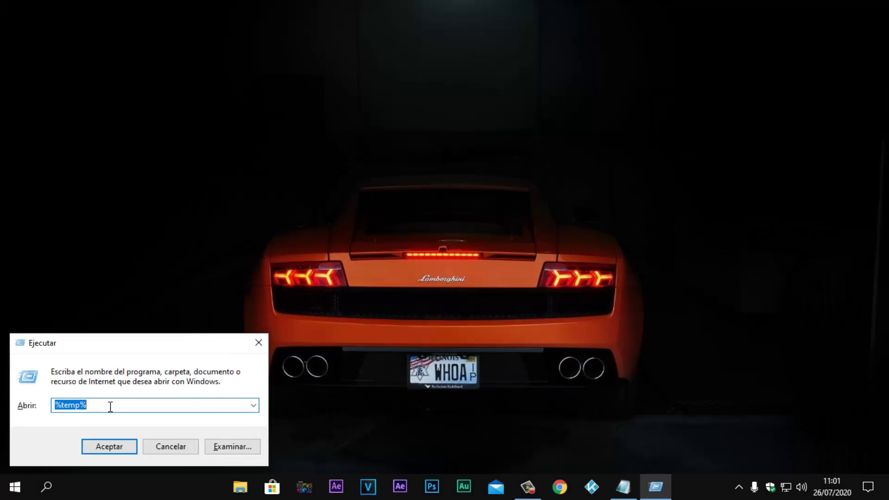
key(ctrl+v)
click(110, 450)
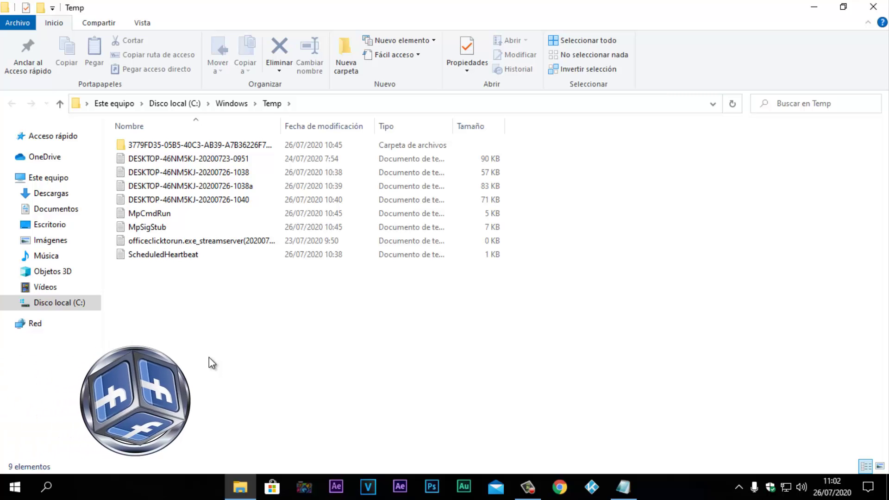
Step: Select all the items in the Windows Temp folder and delete them
key(ctrl+e)
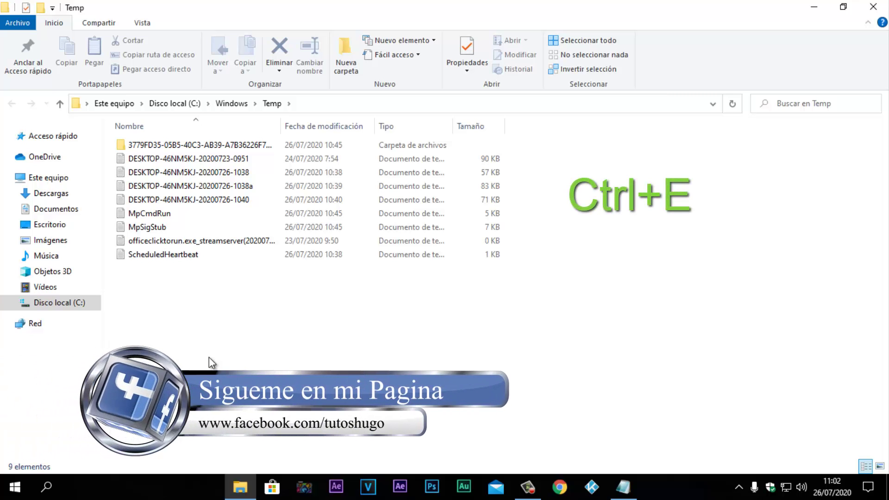
key(ctrl+e)
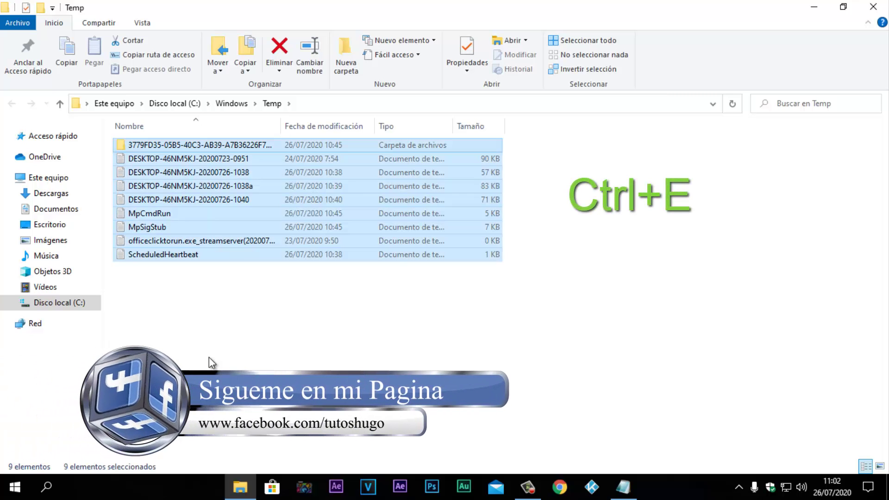
right_click(324, 197)
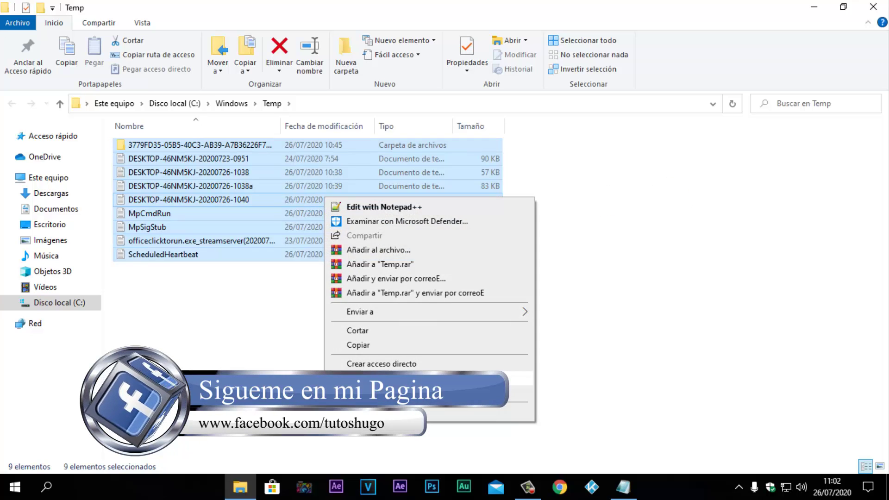
click(359, 378)
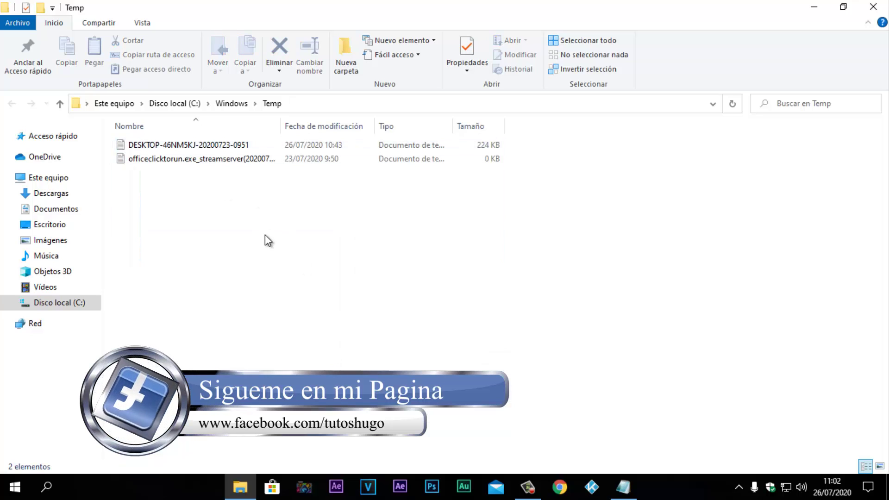
Step: Try to delete the two remaining Temp files, retrying for all current items, and close the in-use dialog and folder window
drag(265, 235, 301, 146)
right_click(301, 145)
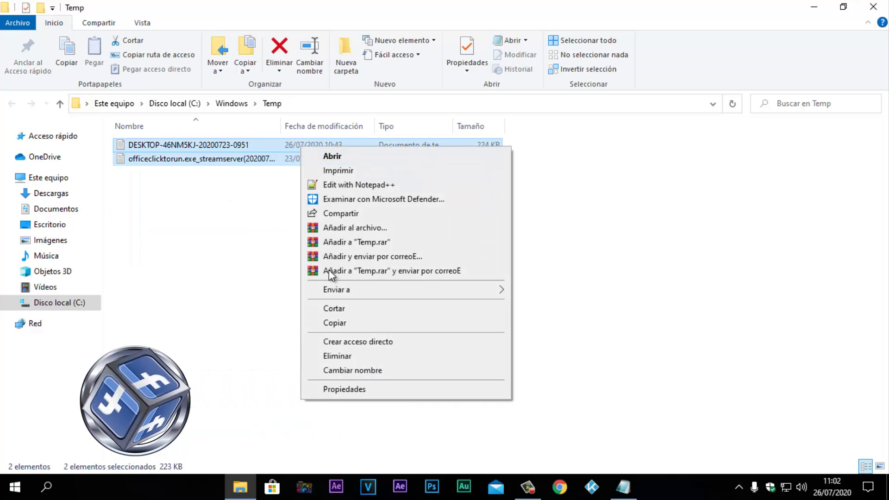
click(348, 355)
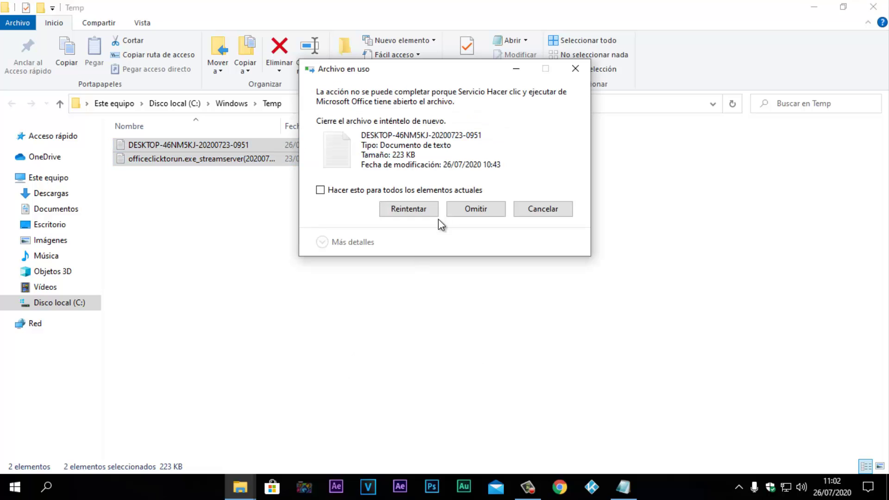
click(343, 189)
click(421, 210)
click(576, 69)
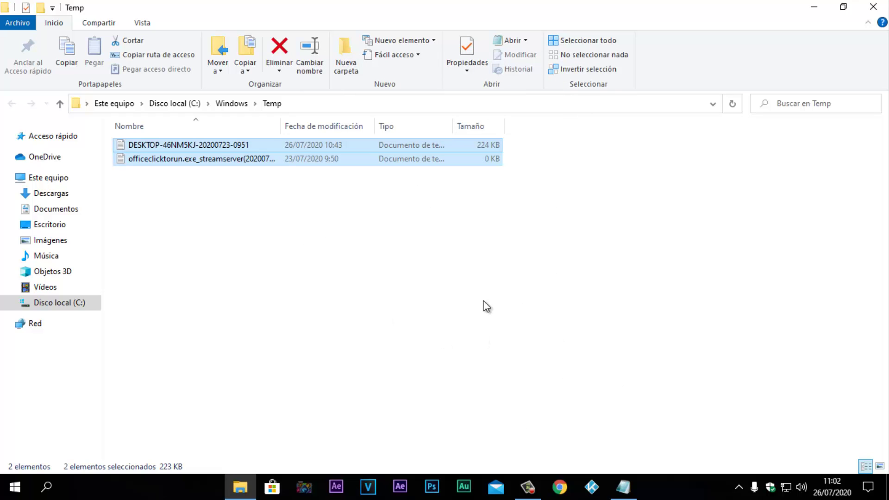
click(875, 10)
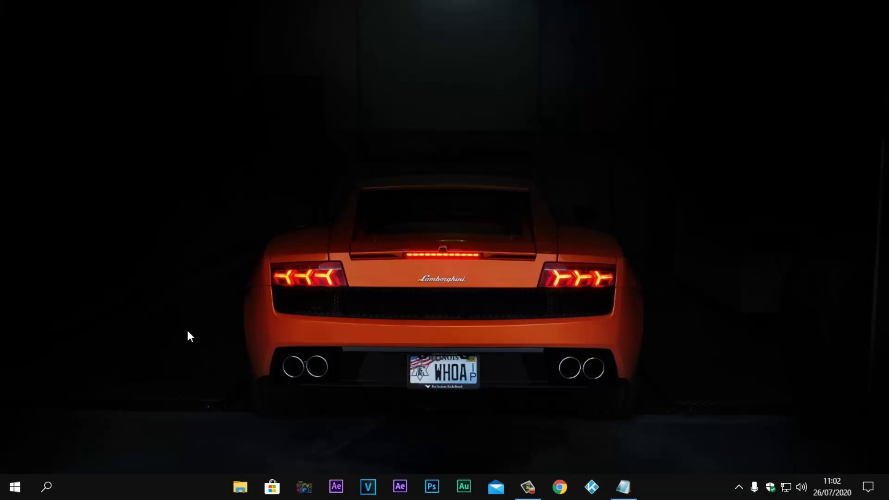
Step: Clear the Ejecutar command, copy prefetch from the Notepad list and run it to open the Prefetch folder
key(super+r)
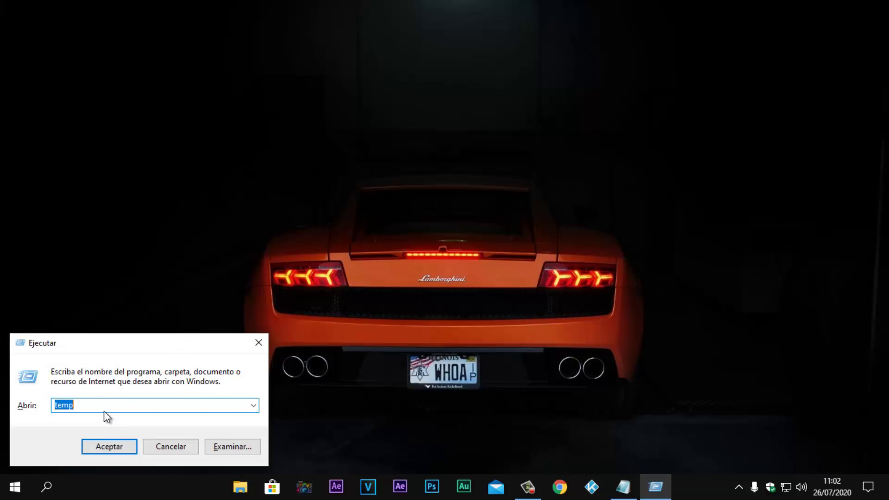
key(BackSpace)
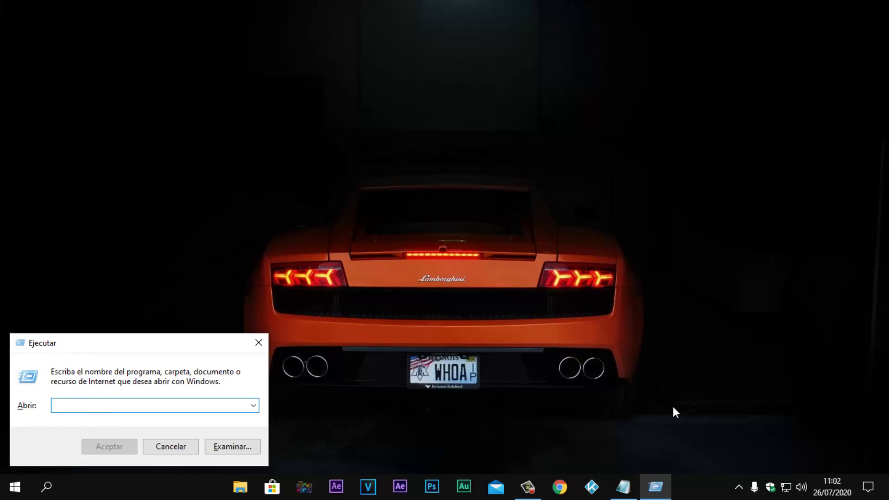
click(623, 486)
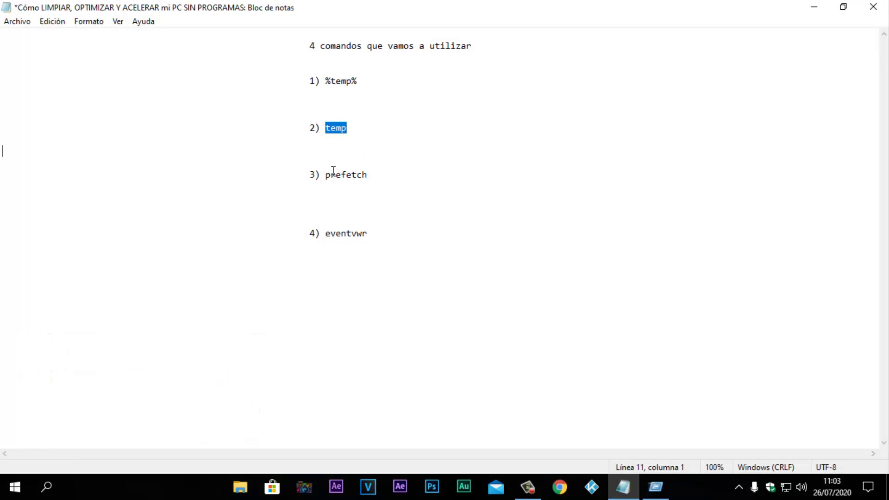
drag(328, 177, 368, 179)
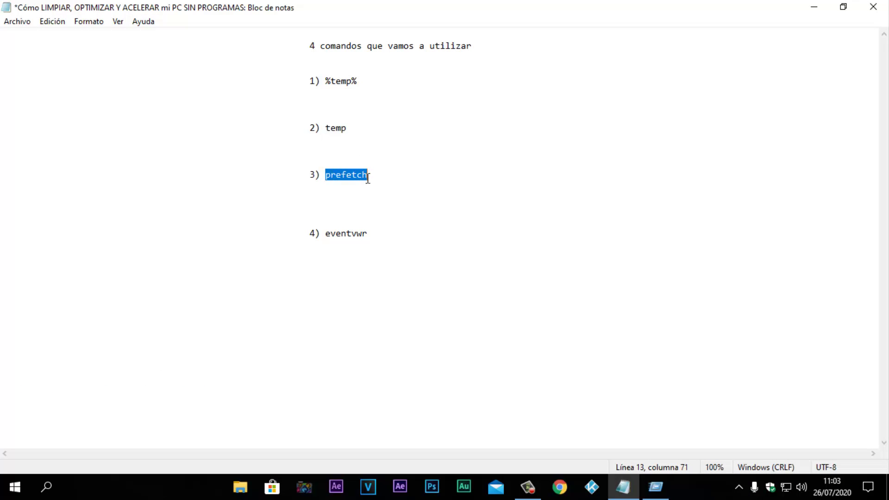
right_click(354, 175)
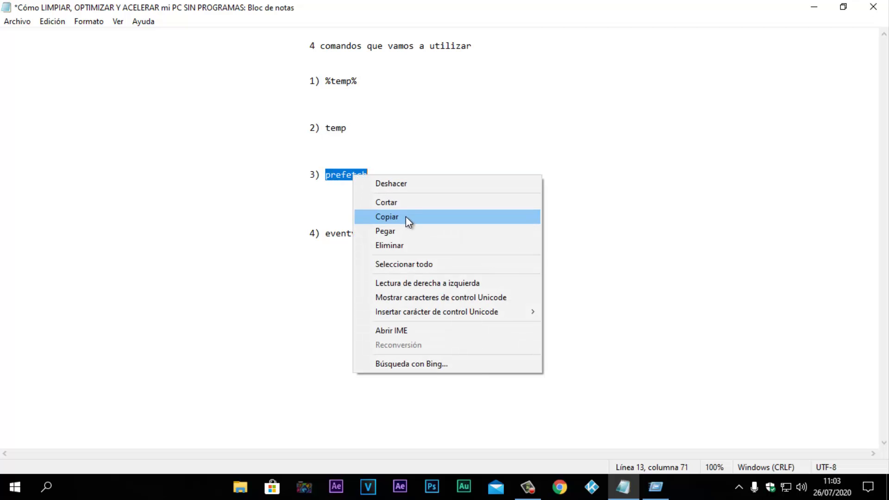
click(407, 218)
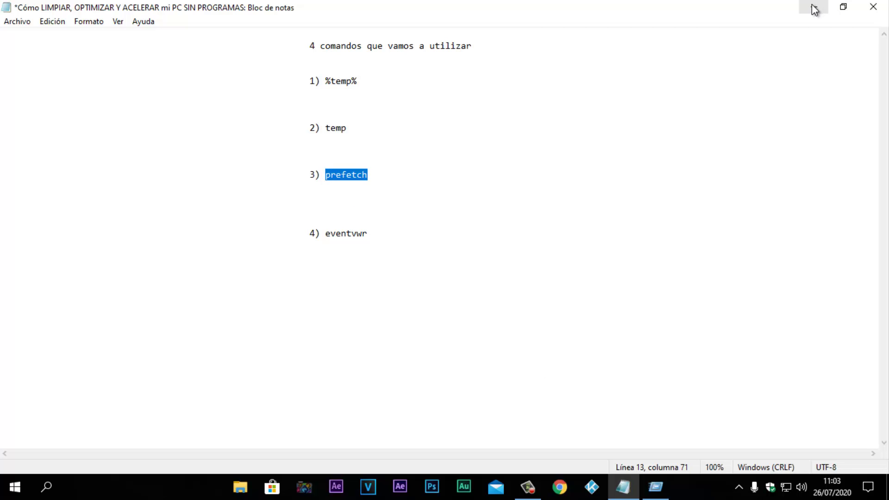
click(813, 7)
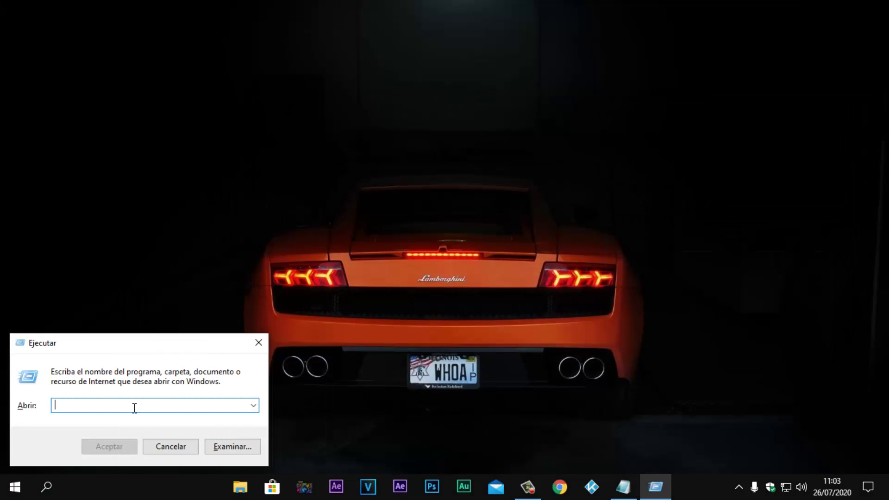
key(ctrl+v)
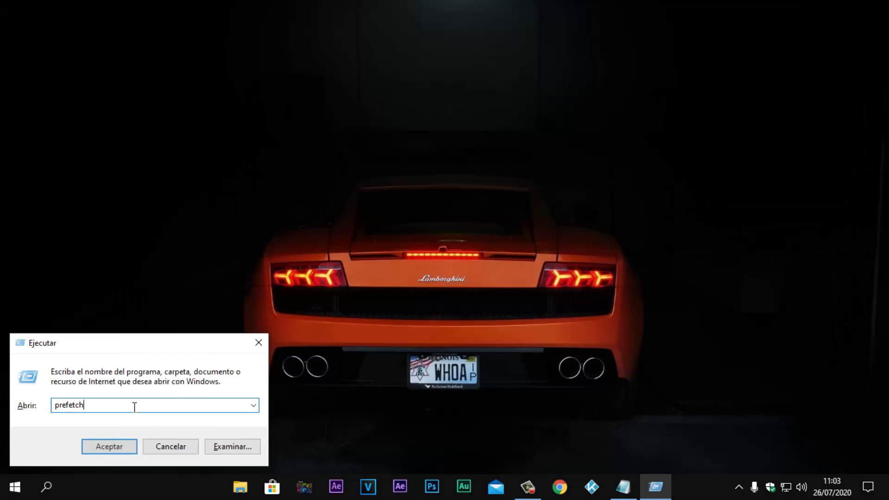
click(115, 445)
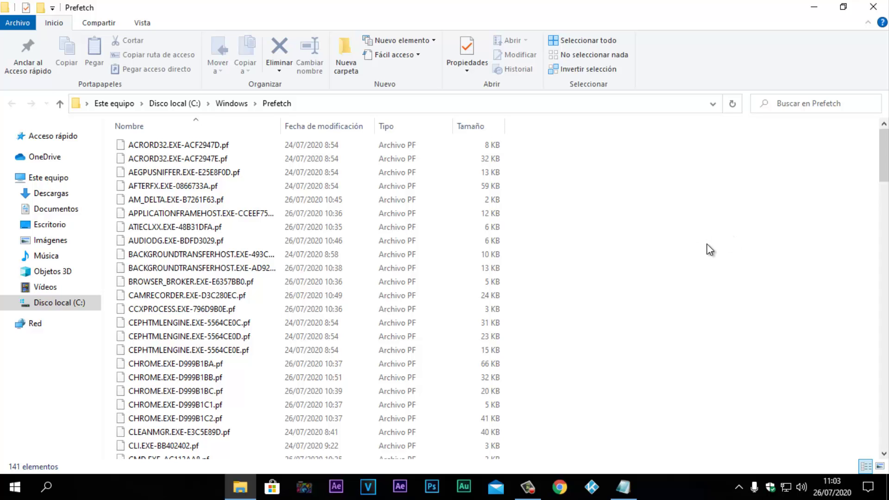
Step: Select all the items in the Prefetch folder and delete them, skipping all current files in use
scroll(707, 245, down, 15)
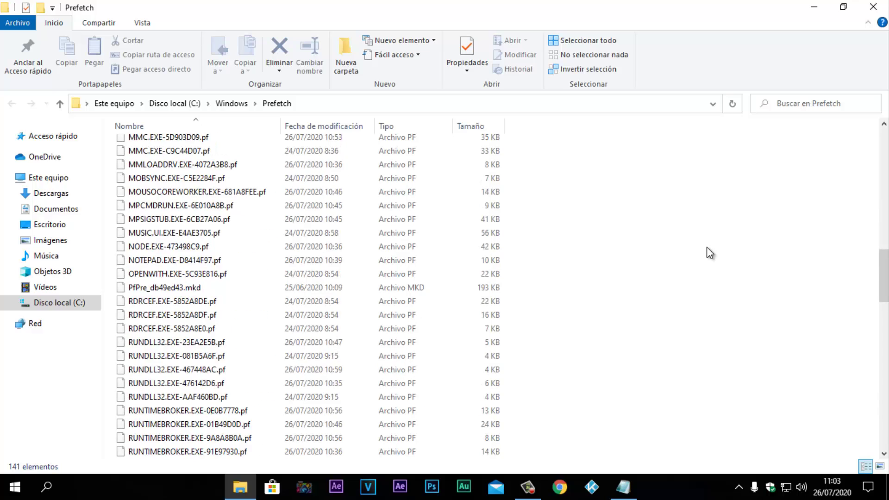
scroll(707, 253, down, 4)
scroll(706, 253, up, 15)
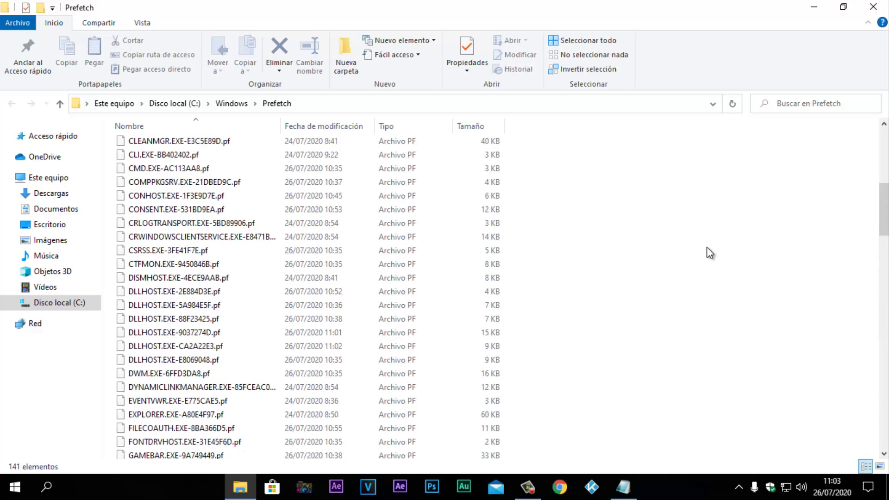
scroll(706, 254, up, 8)
scroll(695, 264, down, 11)
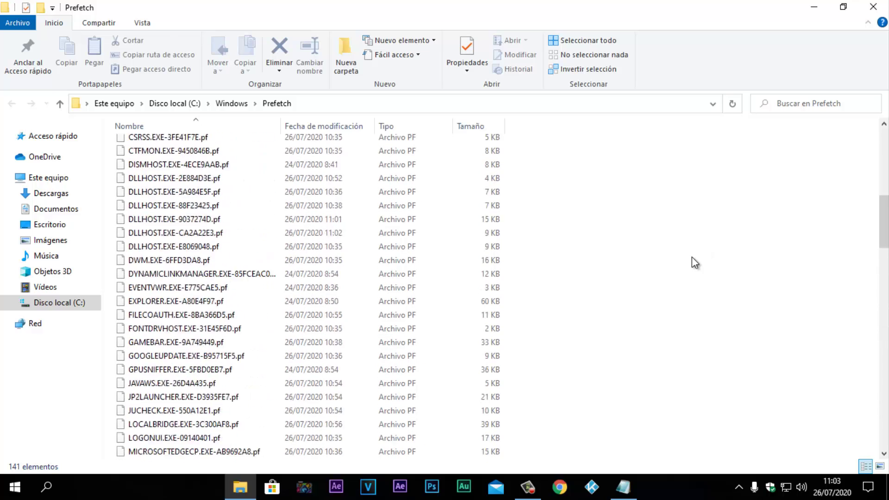
scroll(692, 258, down, 9)
scroll(692, 258, up, 8)
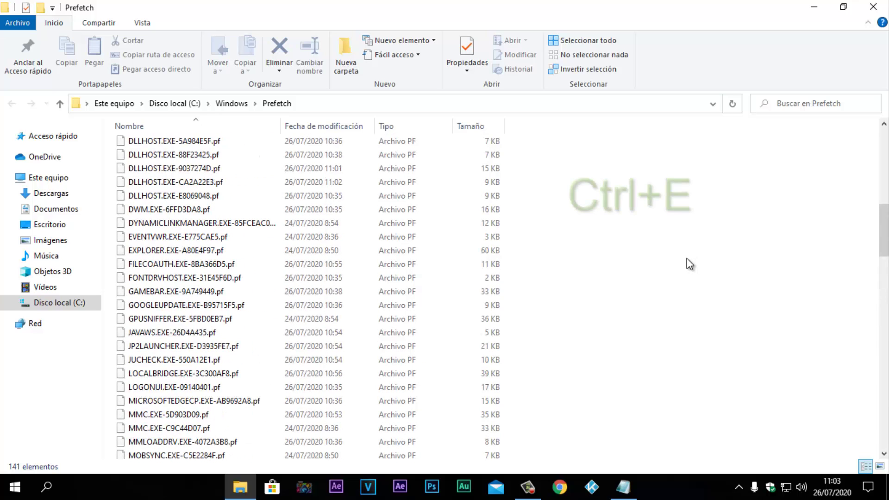
key(ctrl+e)
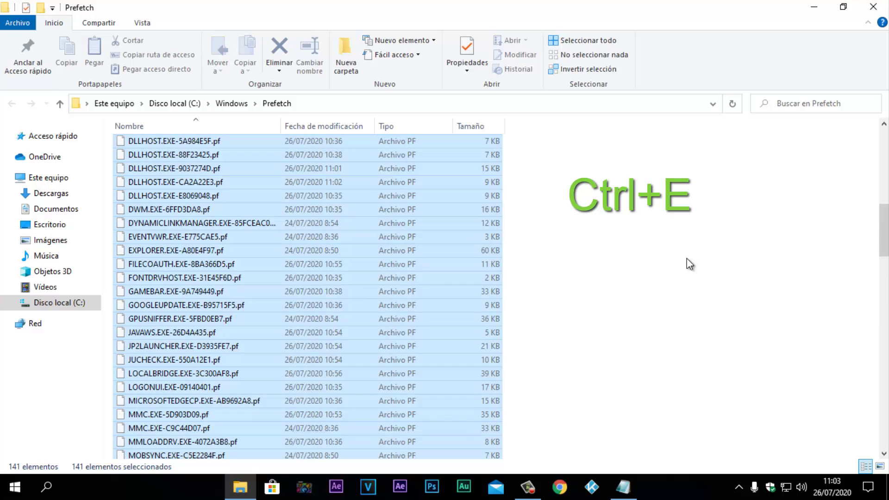
right_click(402, 221)
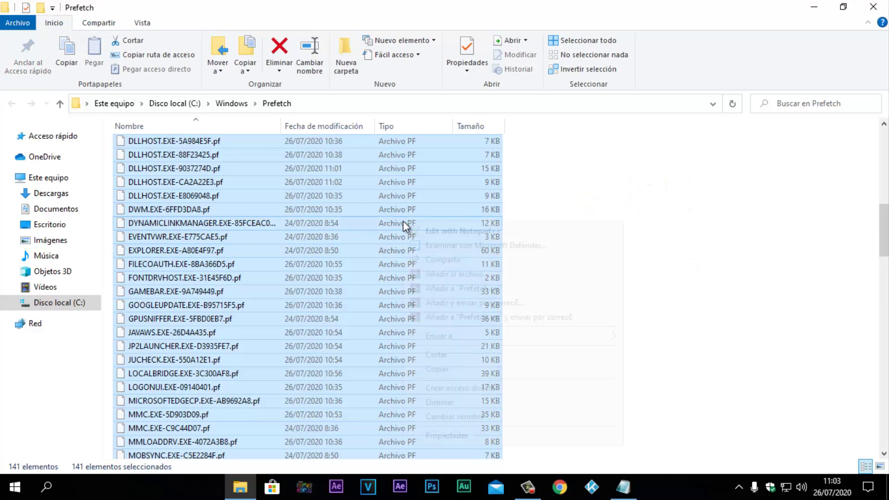
click(451, 403)
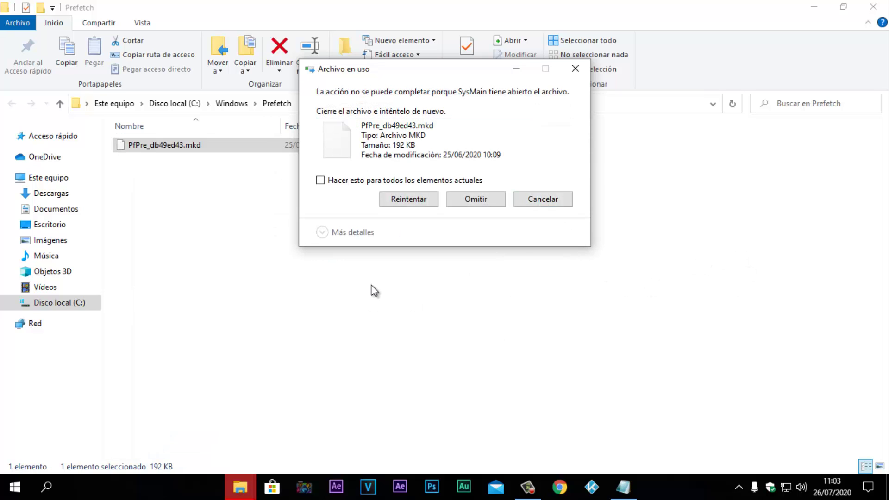
click(320, 180)
click(477, 200)
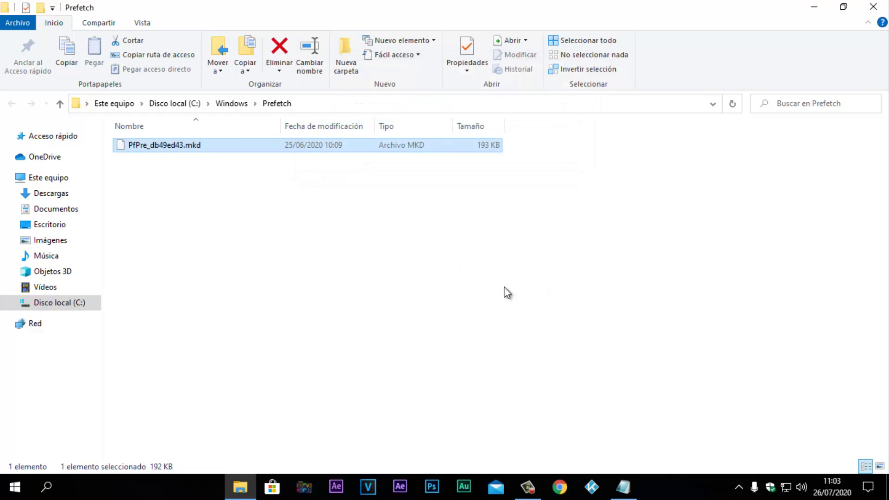
Step: Refresh the Prefetch folder and close its window
right_click(458, 275)
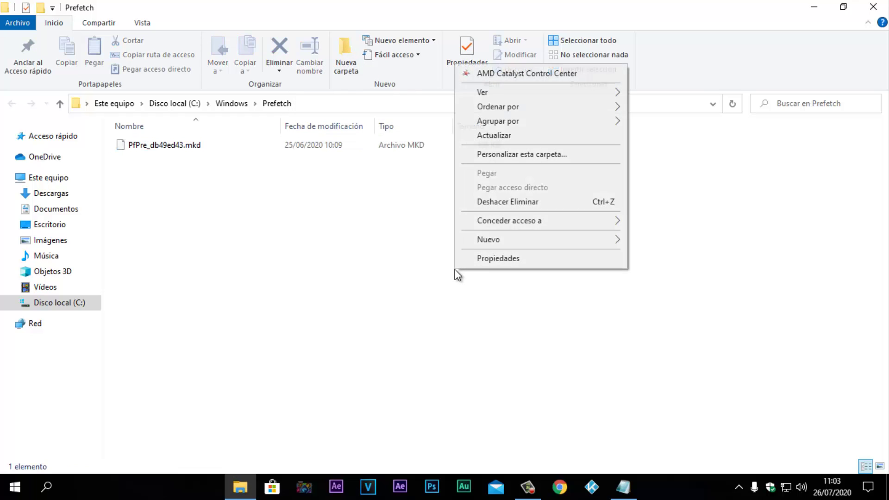
click(522, 139)
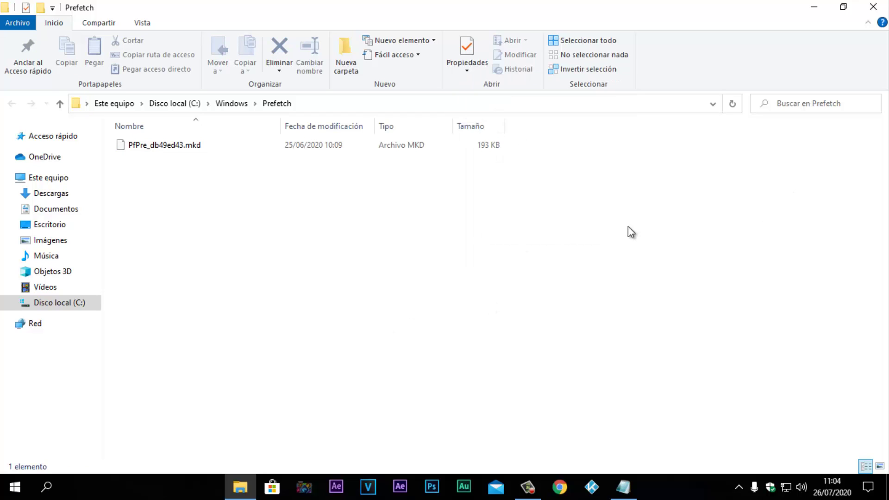
click(873, 10)
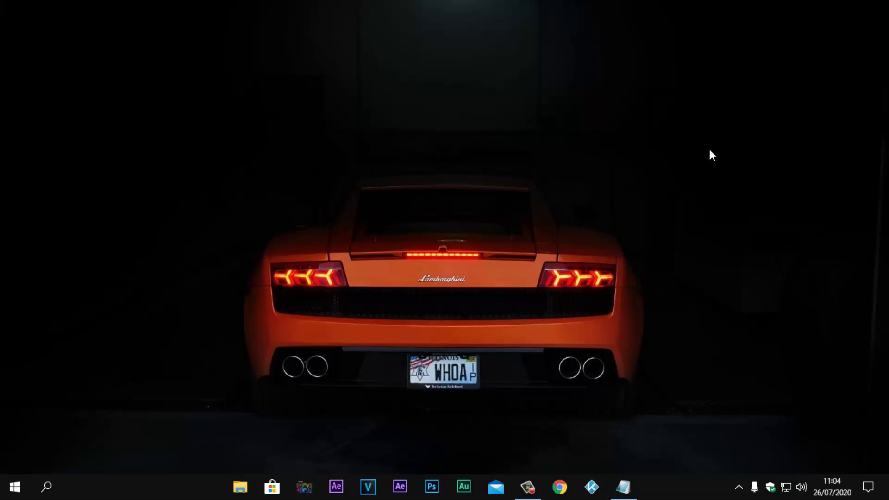
Step: Open Ejecutar through the search for "ej", copy eventvwr from the Notepad list and minimize the list
click(51, 485)
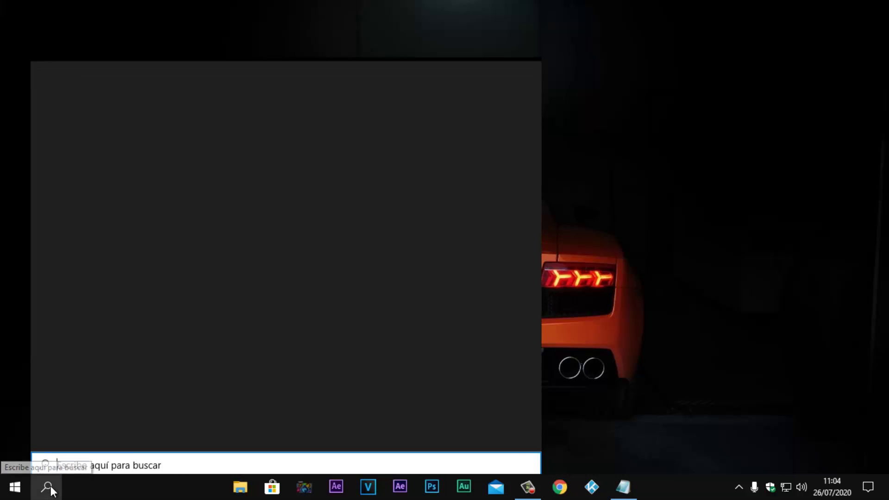
text(ej)
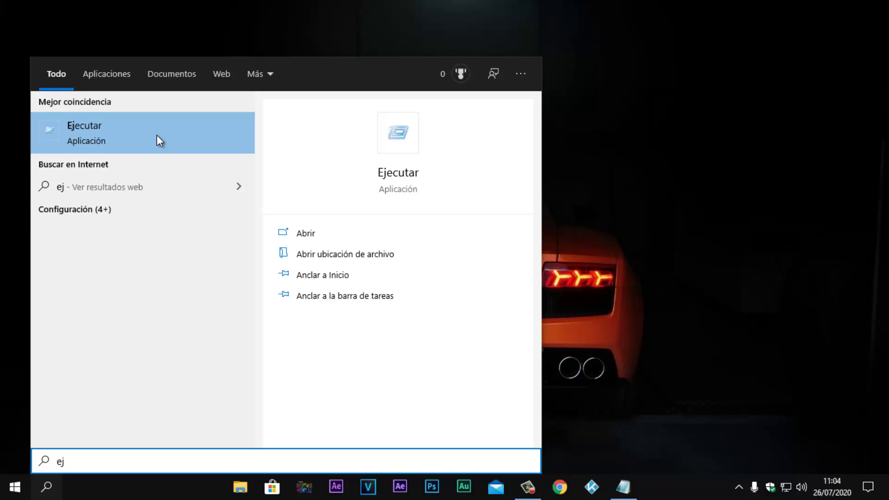
click(157, 135)
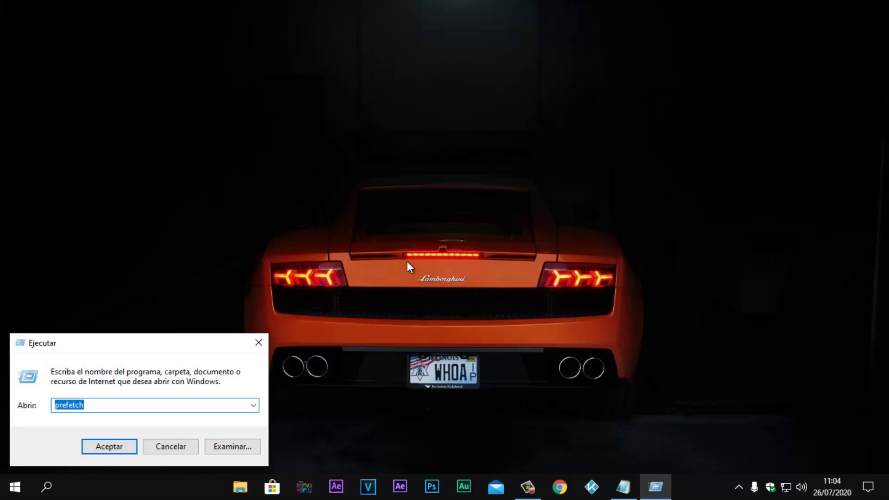
click(623, 486)
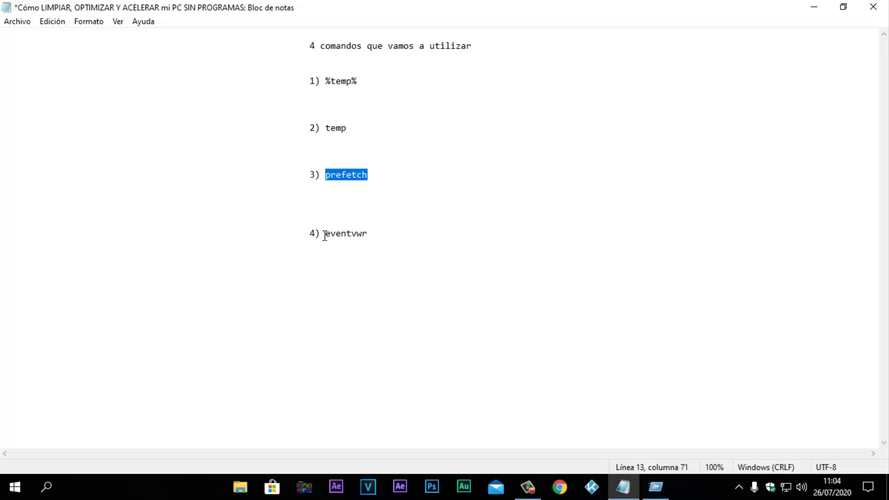
drag(324, 236, 378, 231)
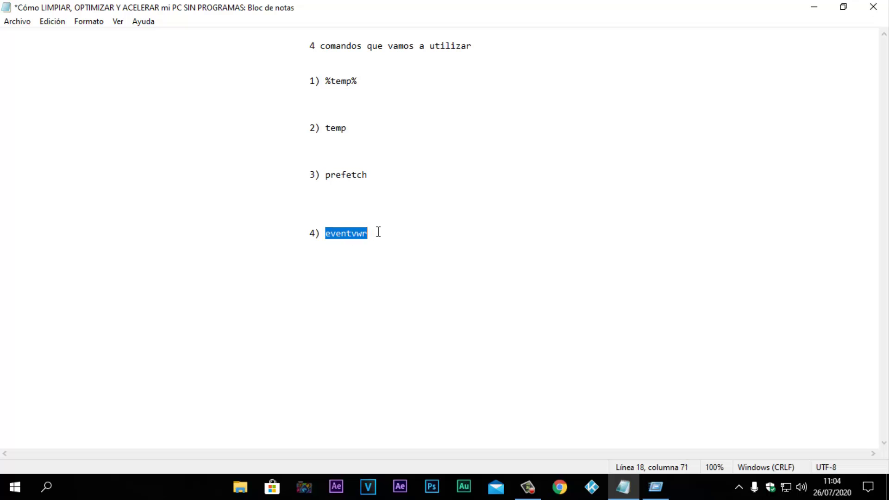
right_click(349, 236)
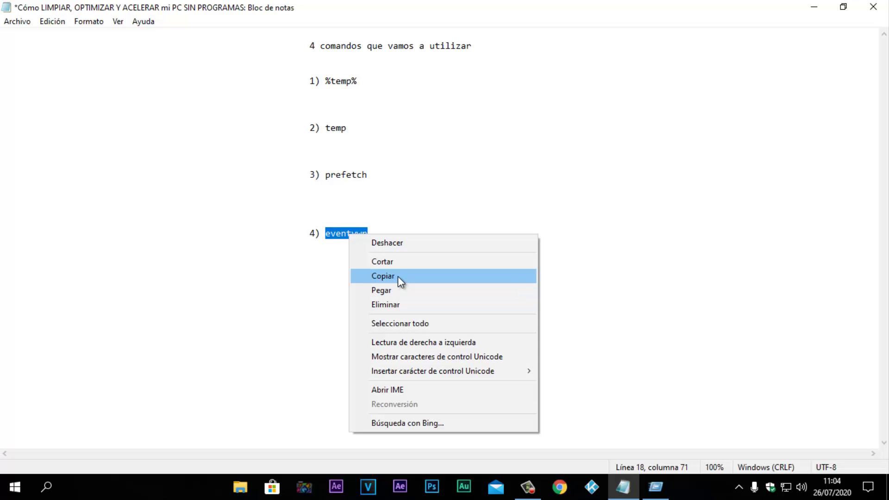
click(399, 276)
click(814, 7)
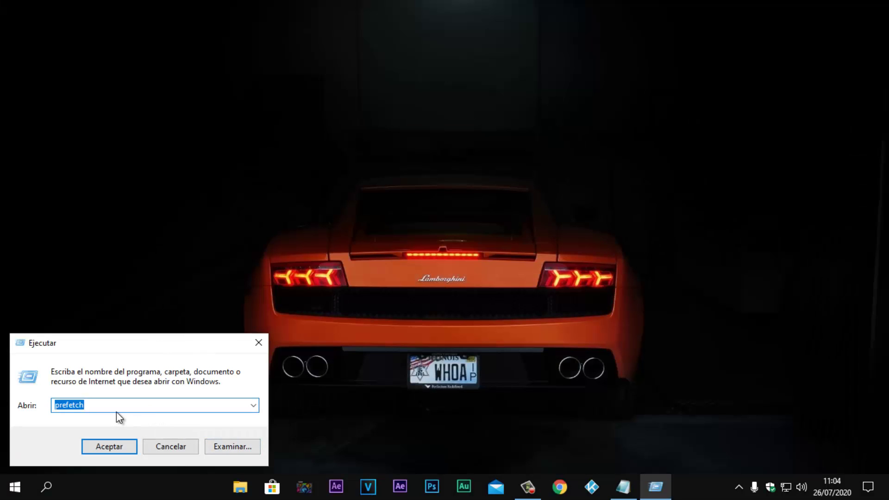
Step: Run the copied eventvwr command from Ejecutar to open Visor de eventos, and close its window
key(ctrl+v)
click(107, 447)
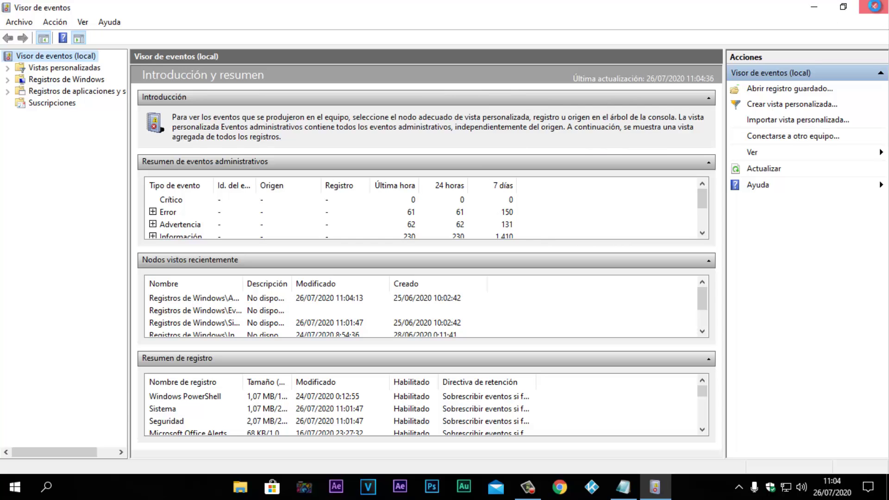
click(818, 7)
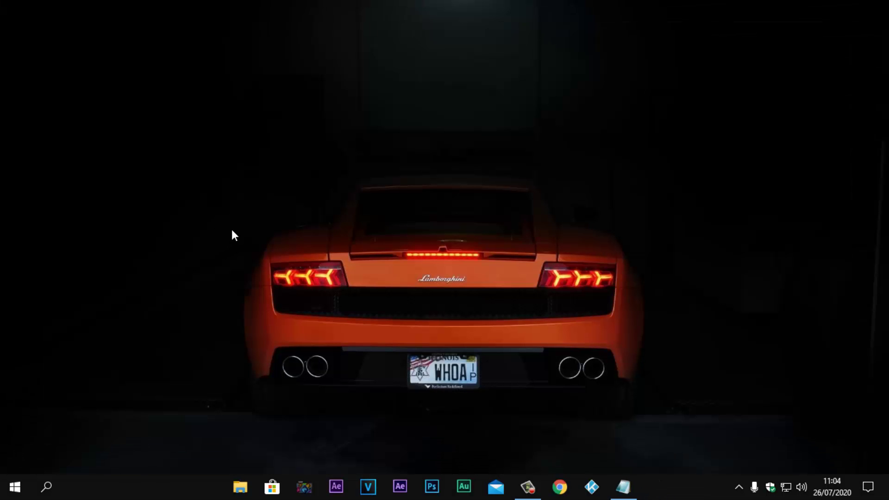
Step: Search for "visor", open Visor de eventos and expand Registros de Windows in its tree
click(48, 483)
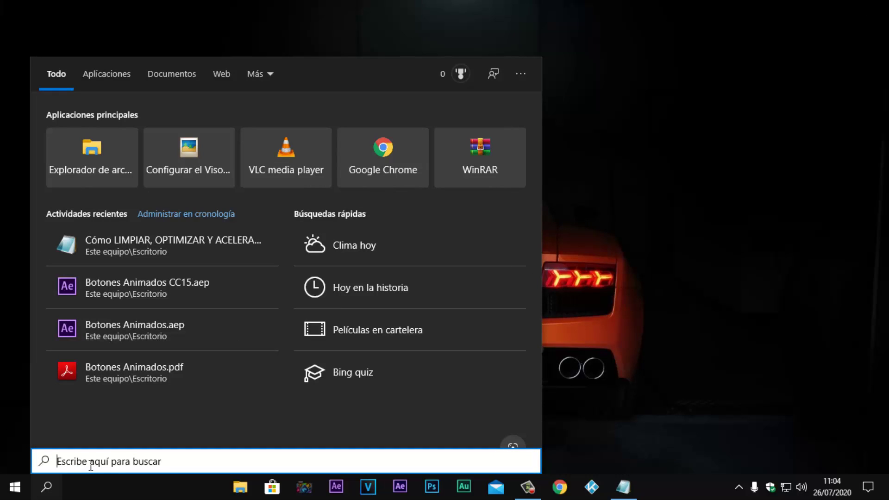
text(visor)
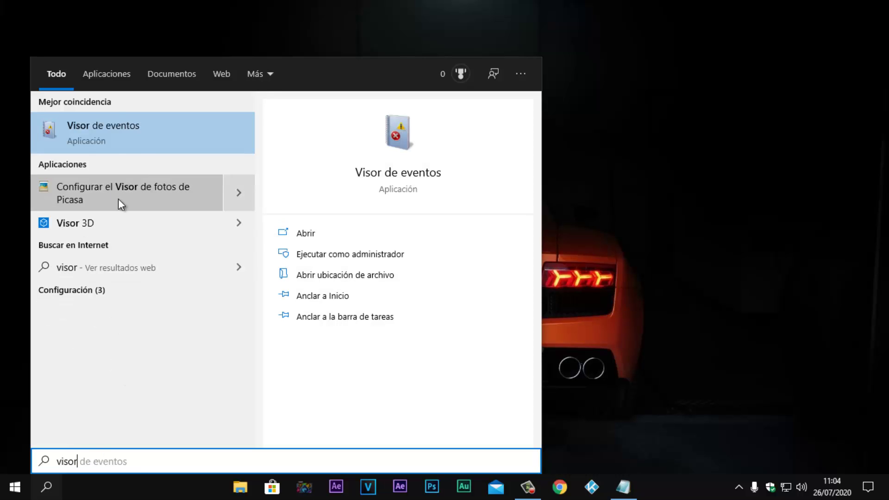
click(136, 134)
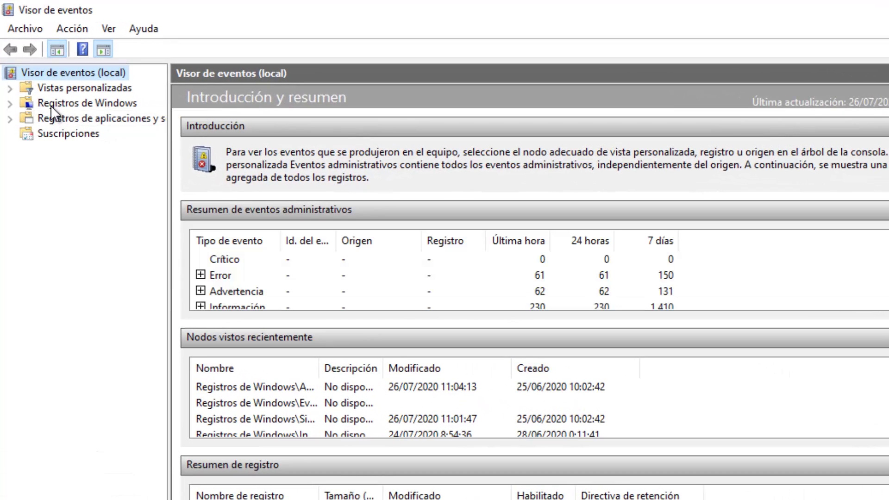
click(10, 104)
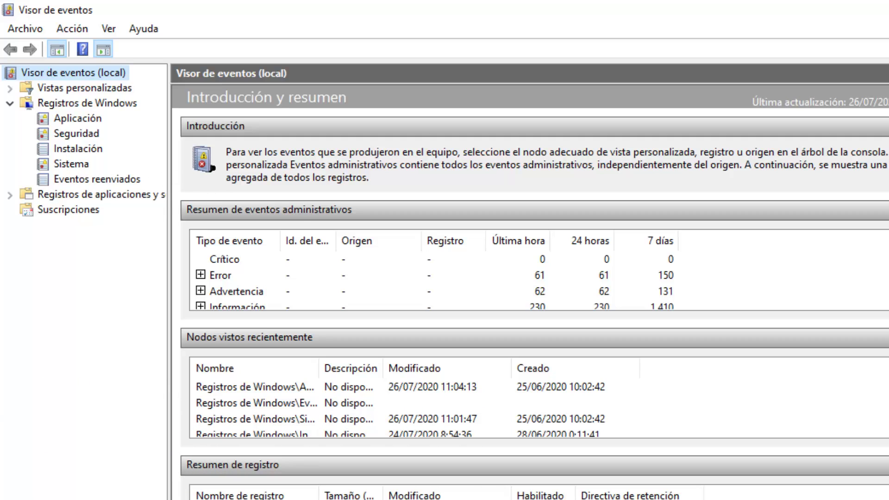
Step: Empty the Aplicación log under Registros de Windows, deleting its events without saving them
click(87, 120)
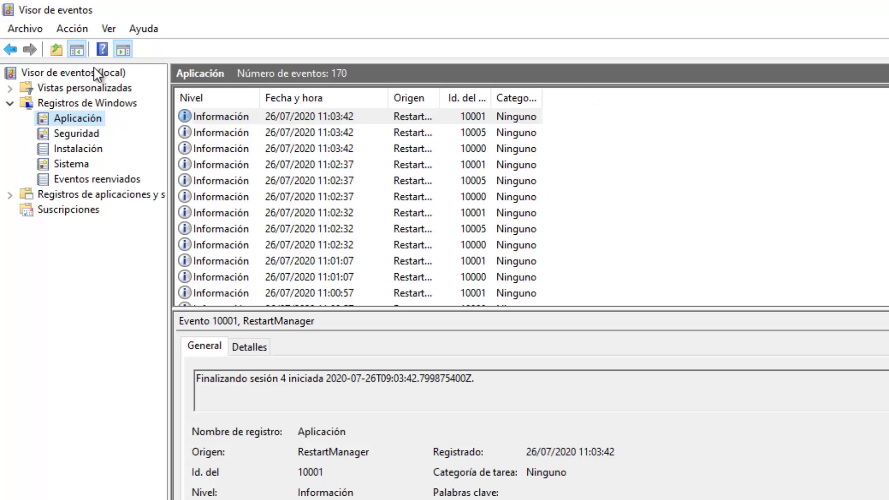
right_click(92, 118)
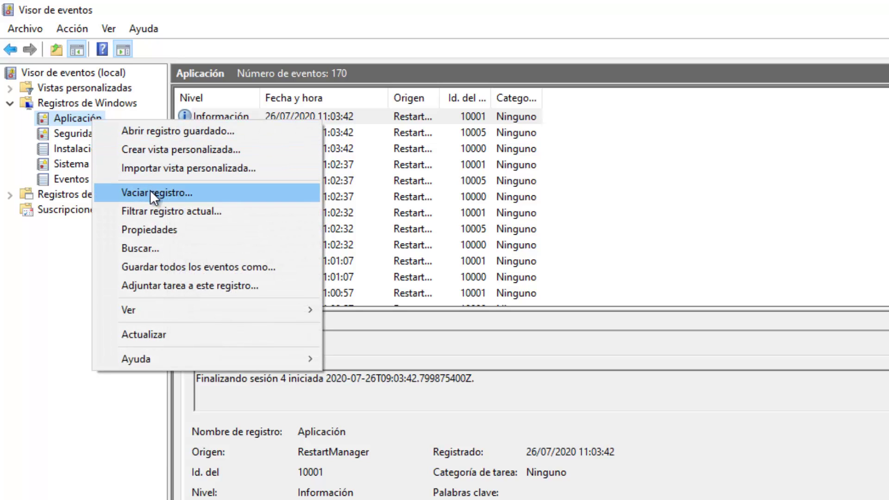
click(194, 192)
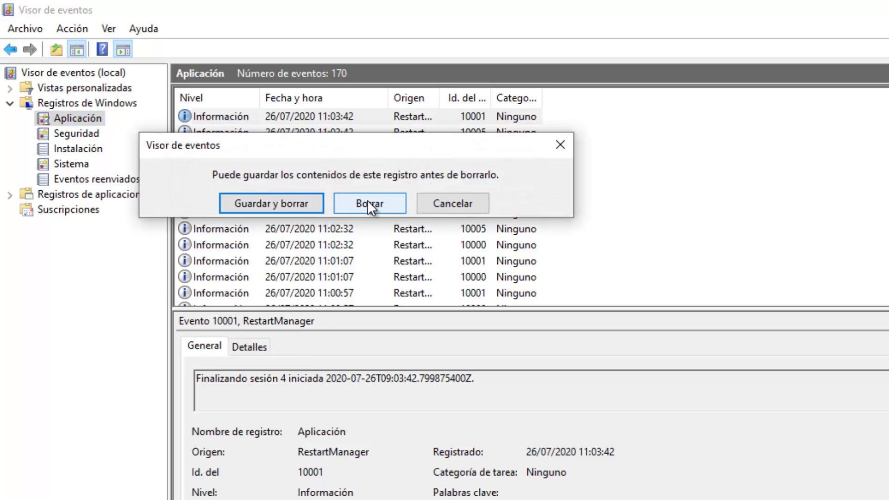
click(372, 207)
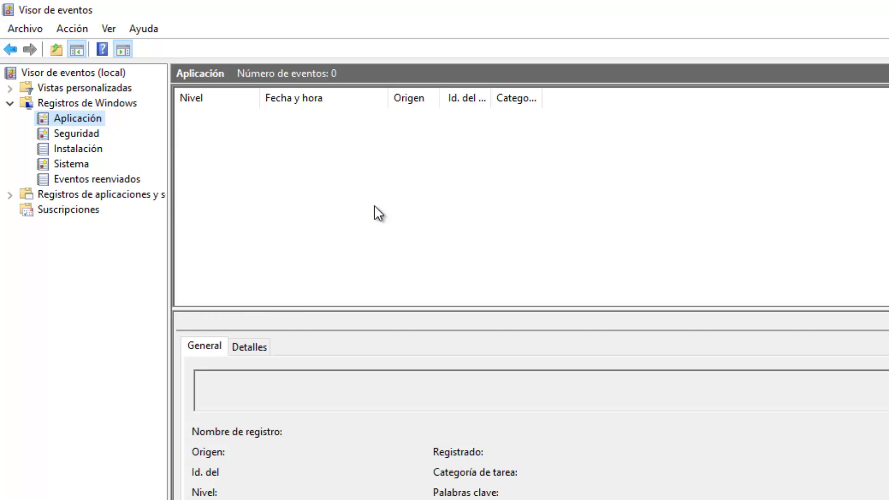
Step: Empty the Seguridad log under Registros de Windows, deleting its events without saving them
click(76, 134)
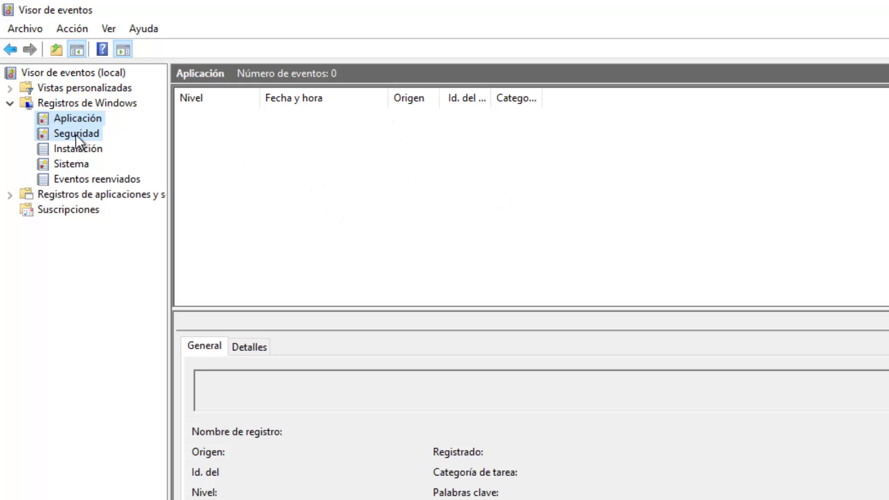
right_click(76, 134)
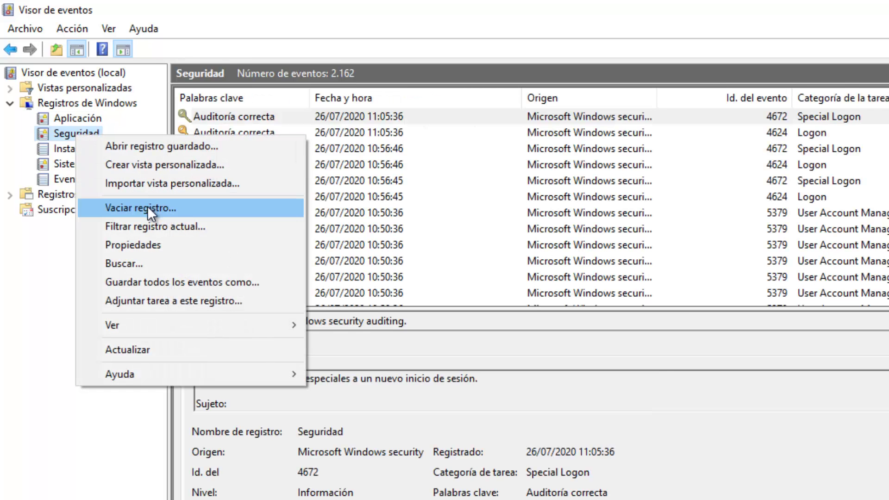
click(162, 210)
click(265, 92)
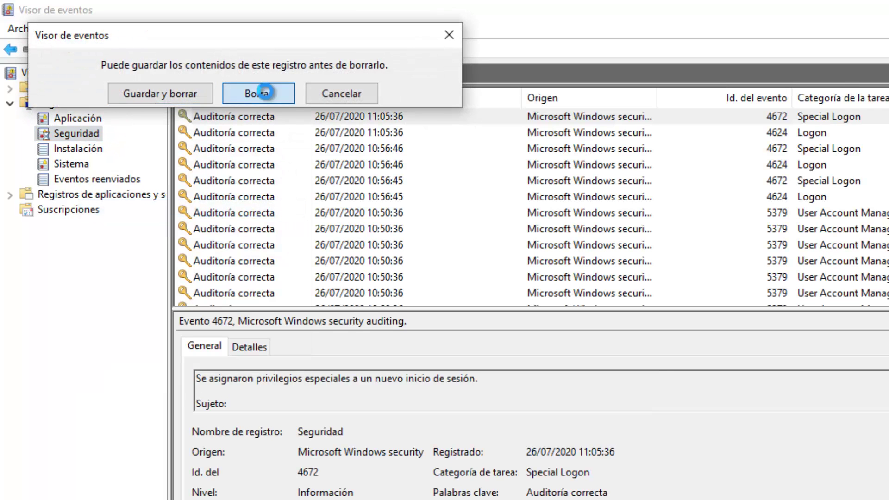
Step: Empty the Instalación log under Registros de Windows, deleting its events without saving them
click(79, 148)
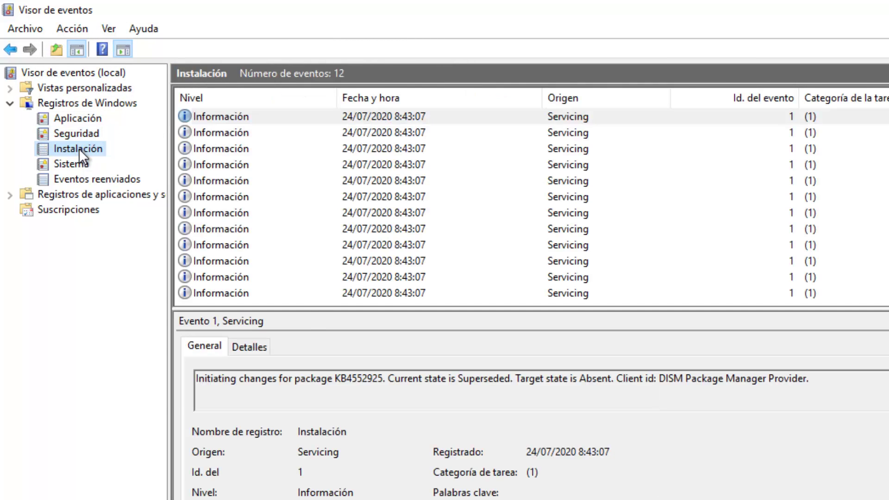
right_click(78, 148)
click(174, 220)
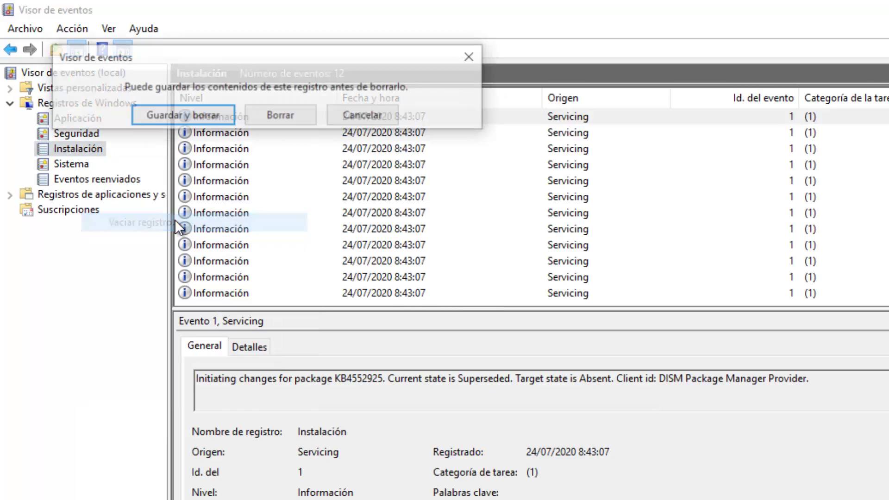
click(281, 116)
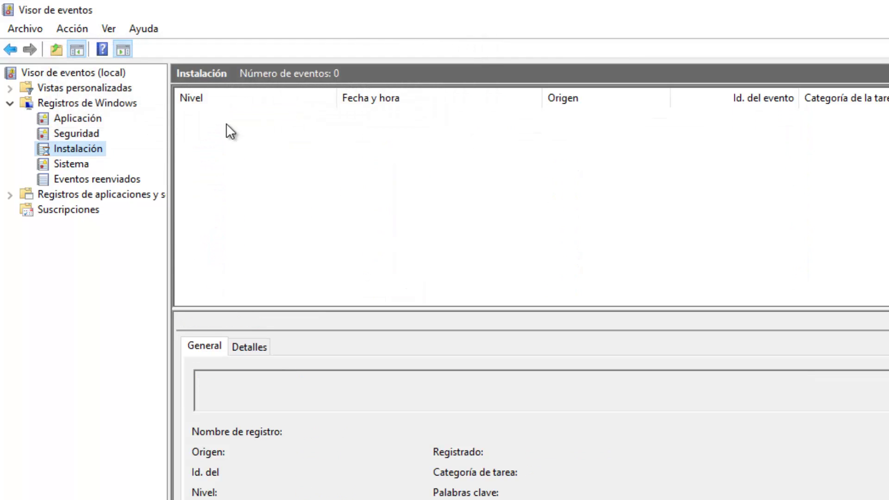
Step: Empty the Sistema log under Registros de Windows, deleting its events without saving them
click(78, 166)
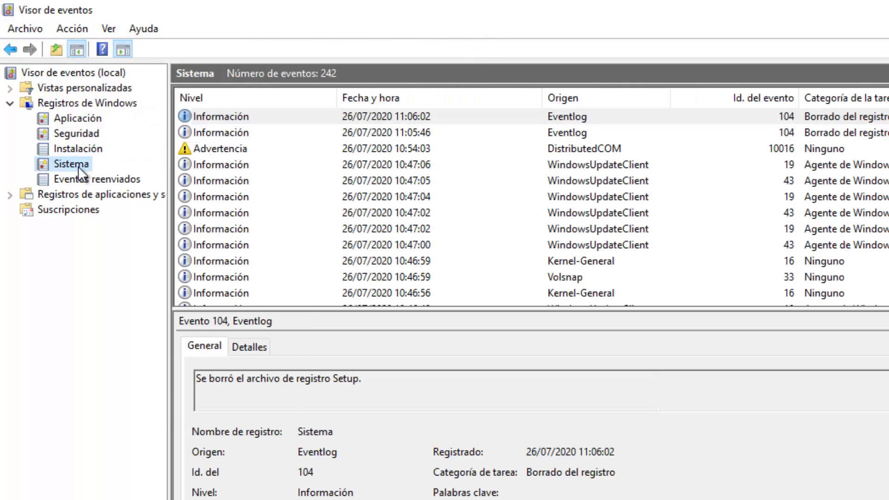
right_click(78, 166)
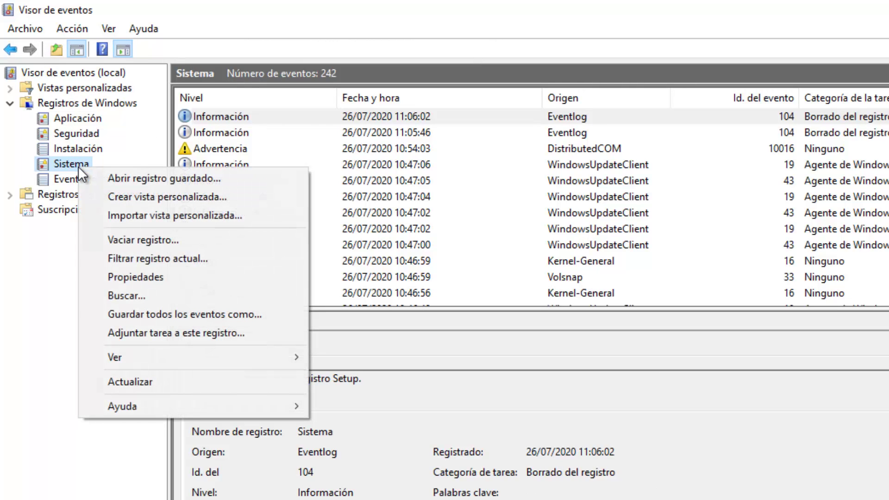
click(176, 239)
click(308, 139)
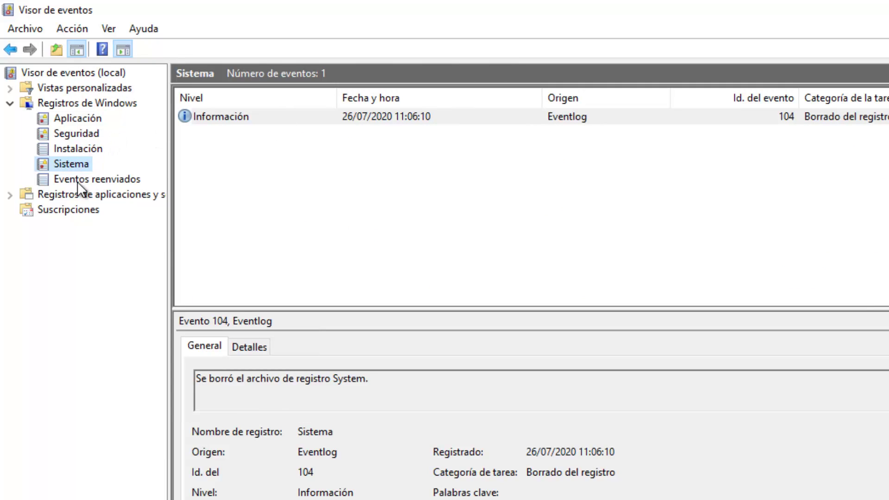
Step: Empty the Eventos reenviados log without saving it and close the Visor de eventos window
click(93, 178)
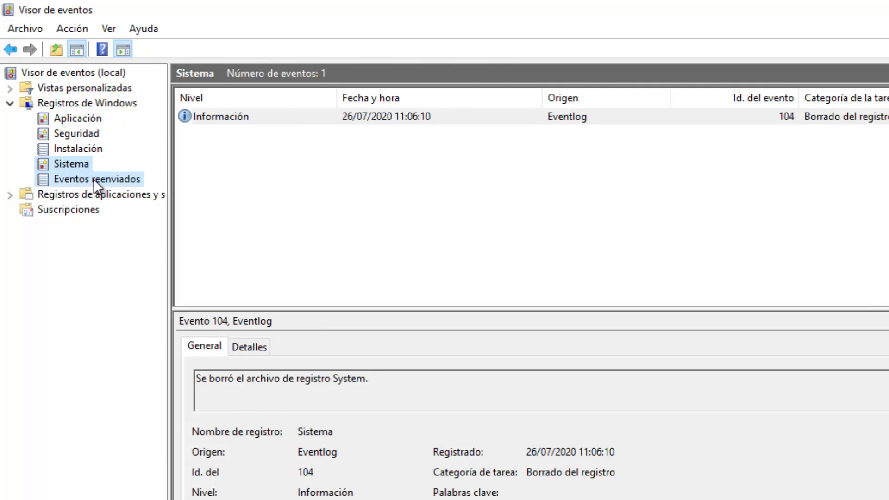
right_click(94, 179)
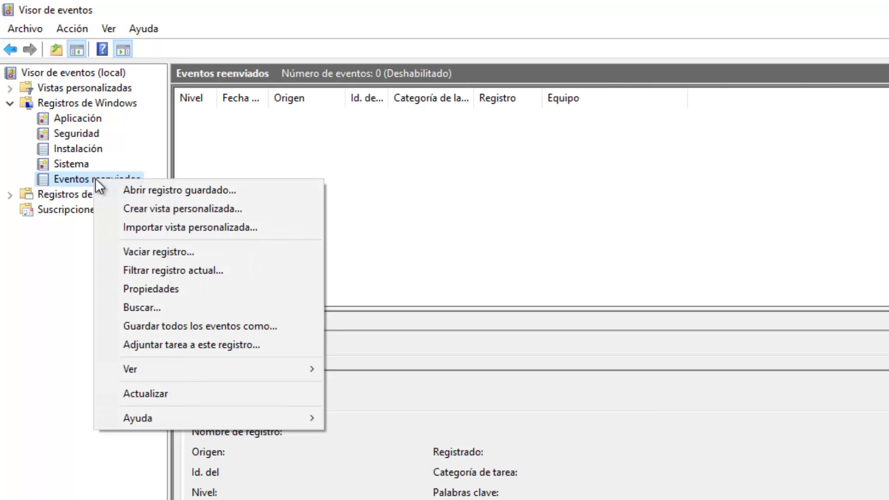
click(174, 255)
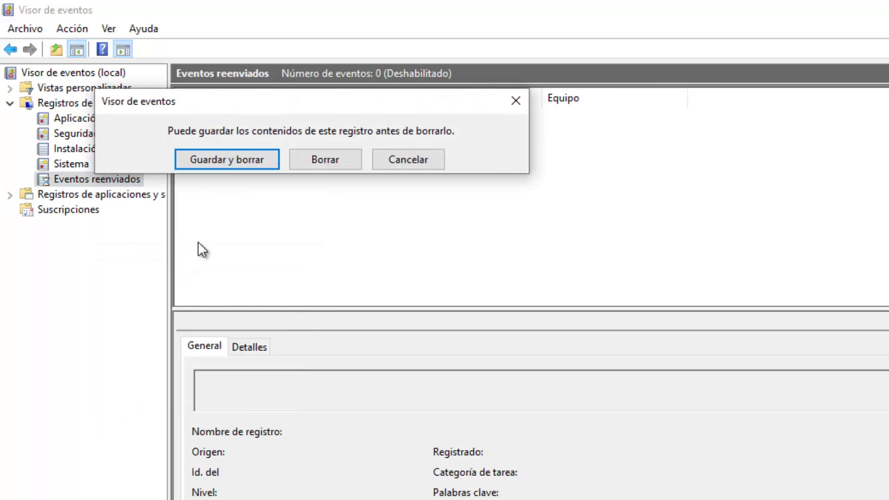
click(327, 160)
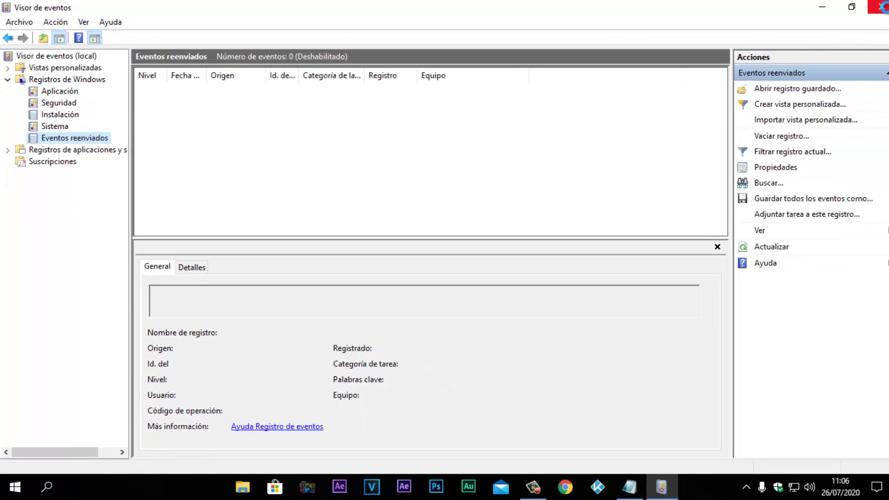
click(883, 7)
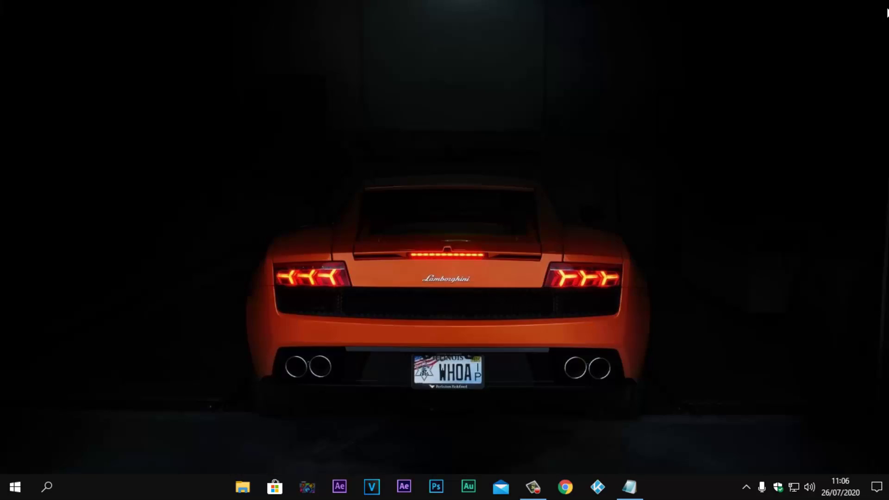
Step: Enable the display of the desktop icons with the Mostrar iconos del escritorio option
right_click(522, 117)
mouse_move(576, 145)
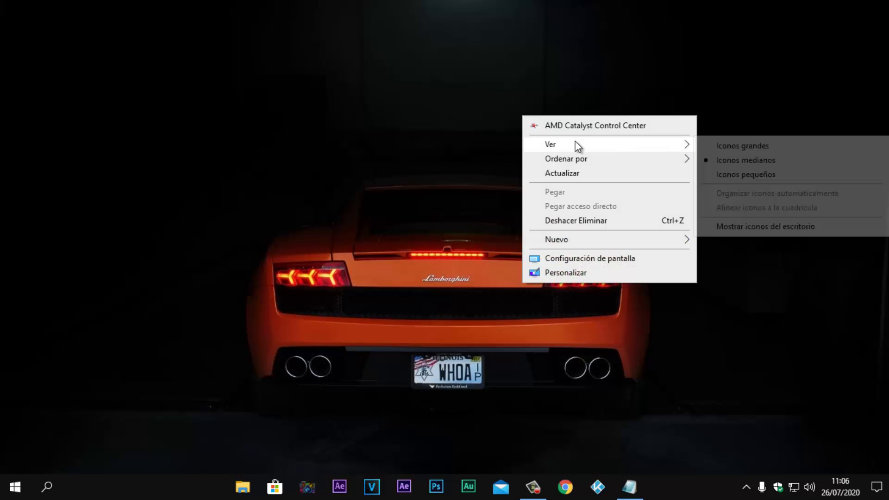
click(760, 227)
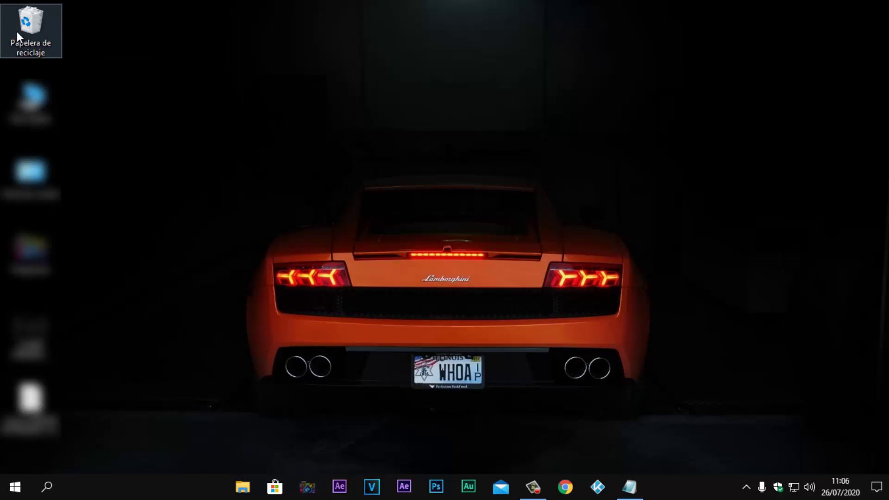
right_click(330, 110)
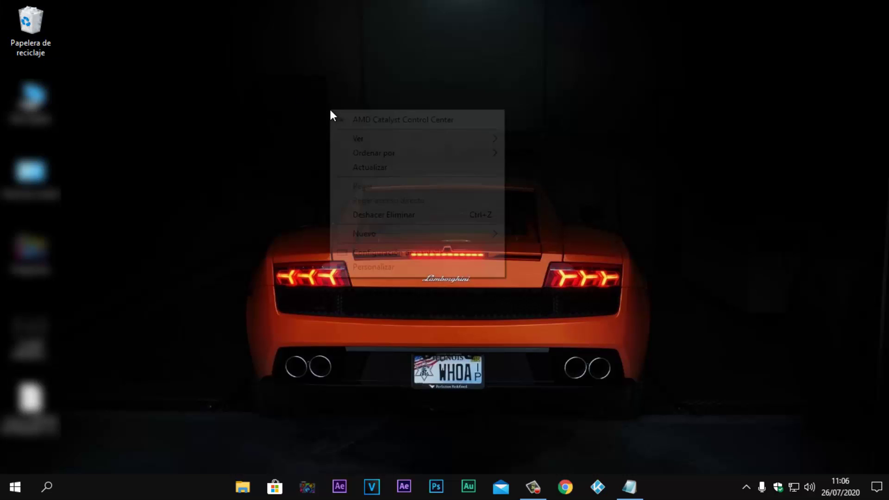
mouse_move(393, 140)
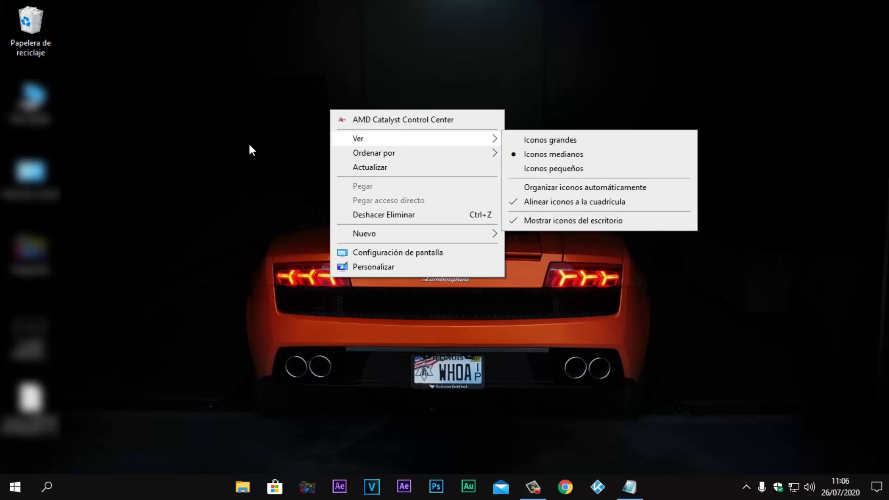
click(168, 235)
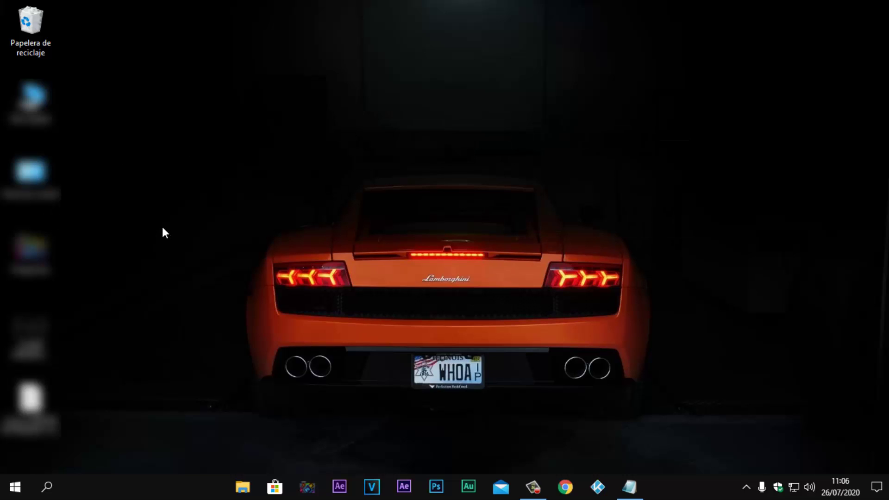
Step: Open the properties of Disco local (C:) from Este equipo and move the dialog clear of the drive
click(241, 494)
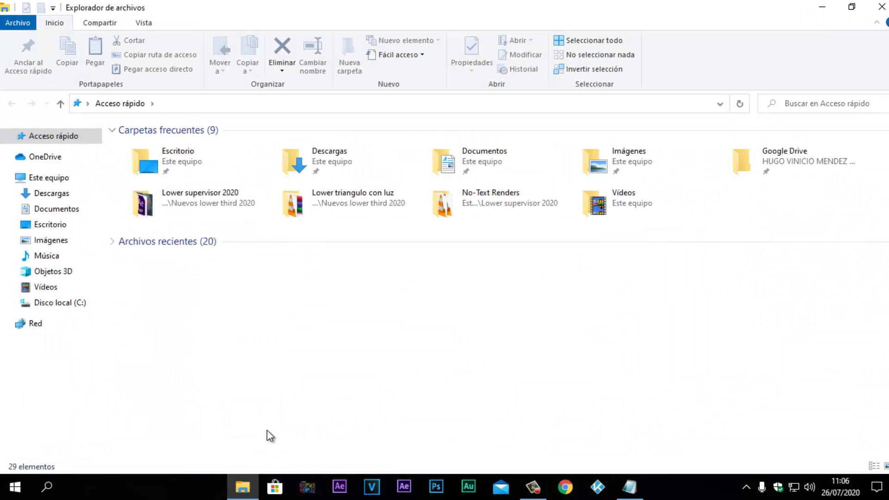
click(67, 180)
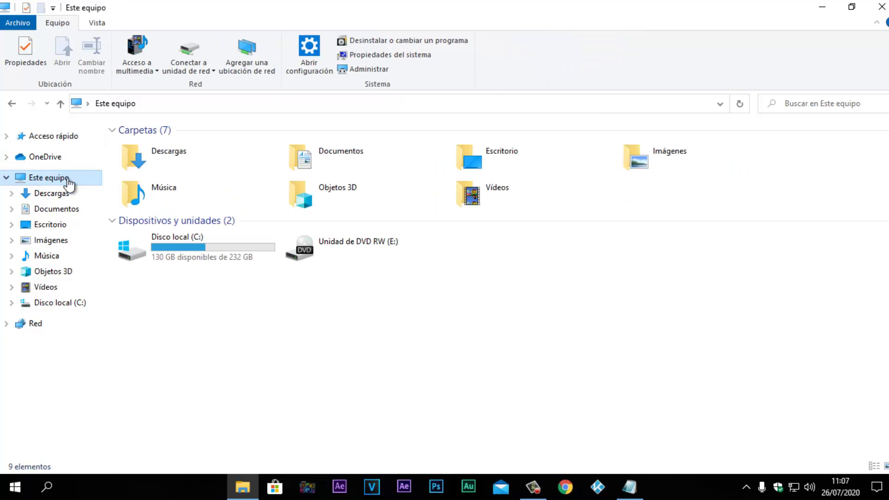
click(207, 256)
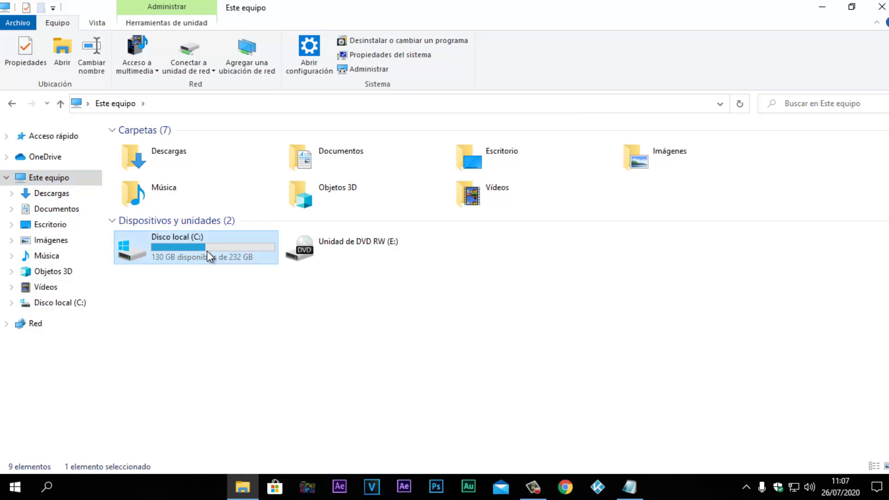
right_click(207, 251)
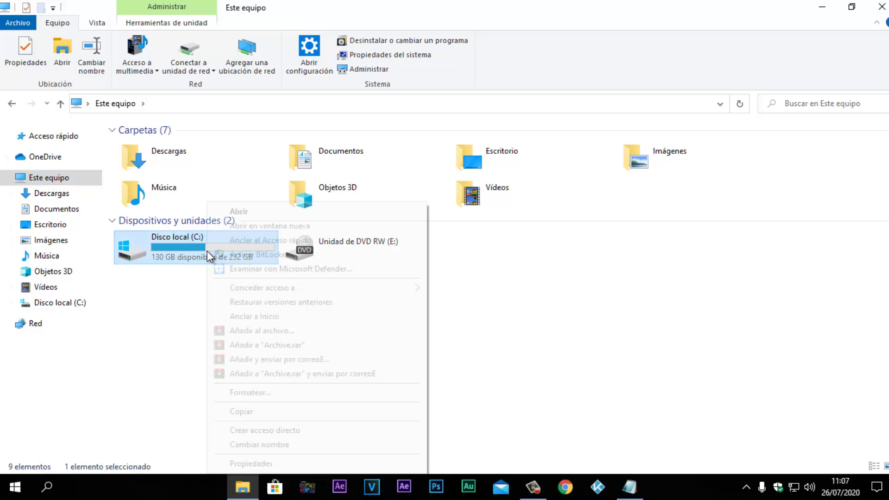
click(265, 464)
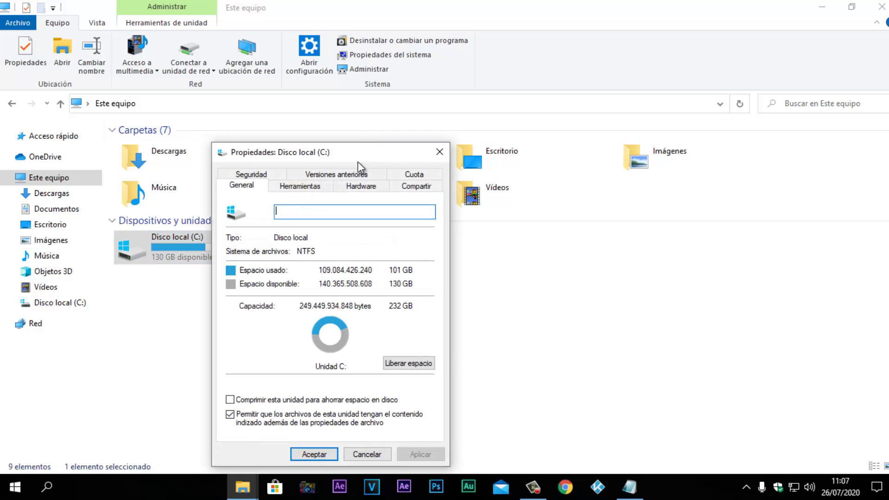
drag(365, 158, 490, 76)
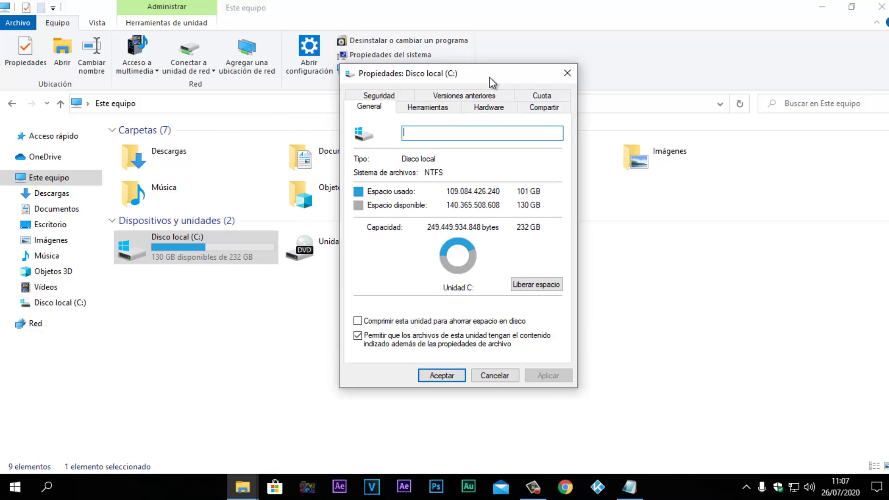
Step: Start Liberar espacio from the general properties of drive C: and place its window over the properties dialog
click(539, 108)
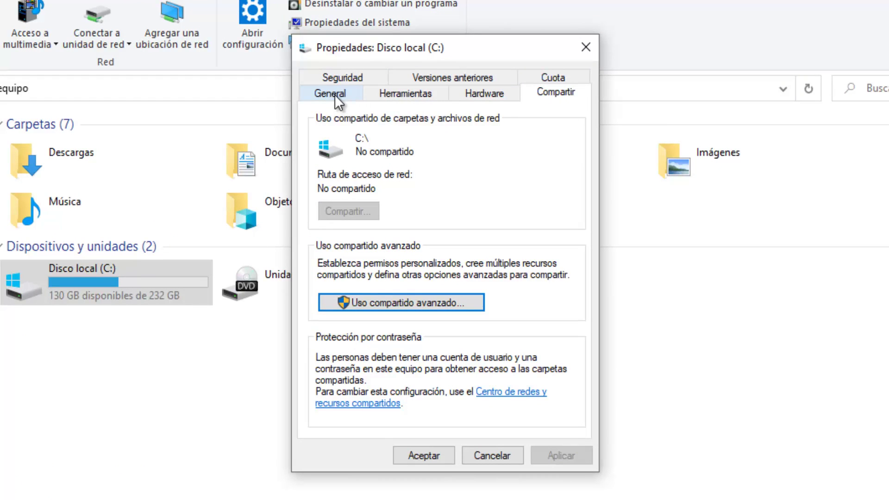
click(335, 94)
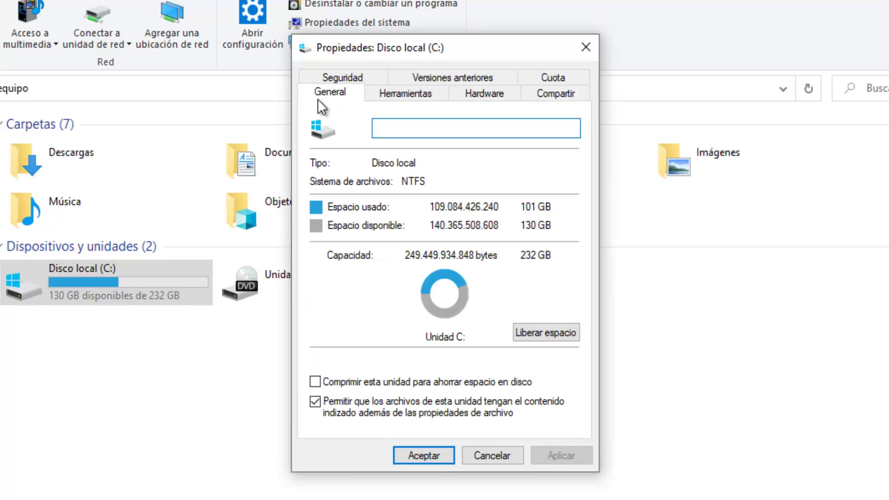
click(547, 335)
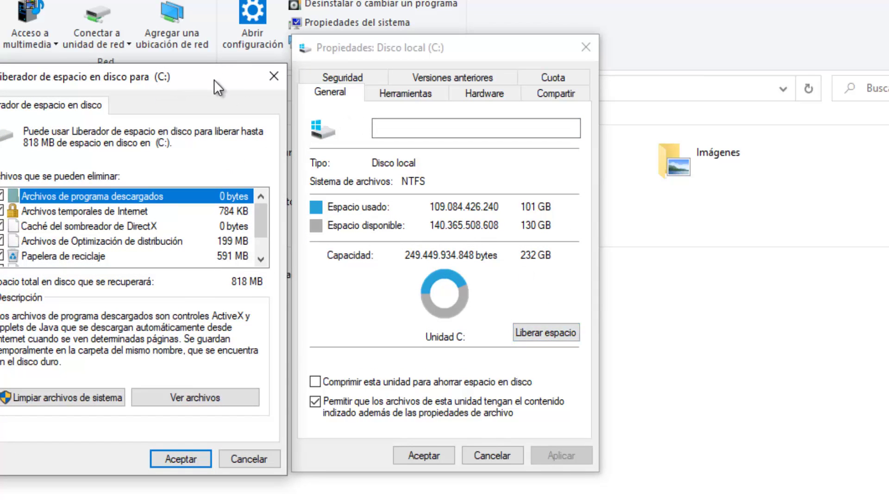
drag(262, 91, 529, 51)
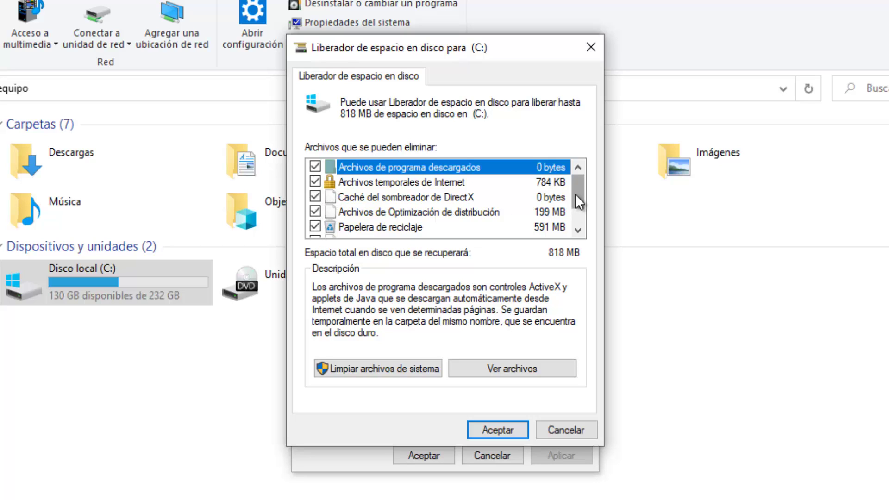
Step: Try excluding Papelera de reciclaje from the files to delete, and include it again
drag(575, 199, 532, 209)
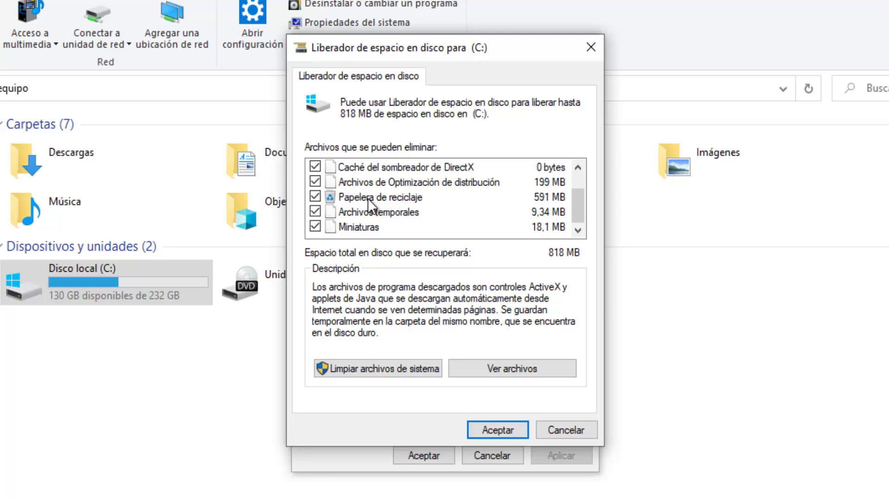
click(315, 197)
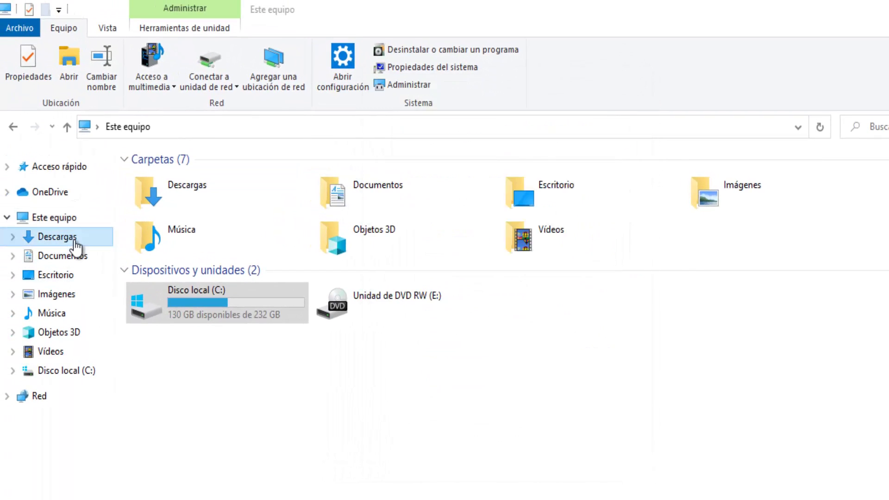
click(74, 243)
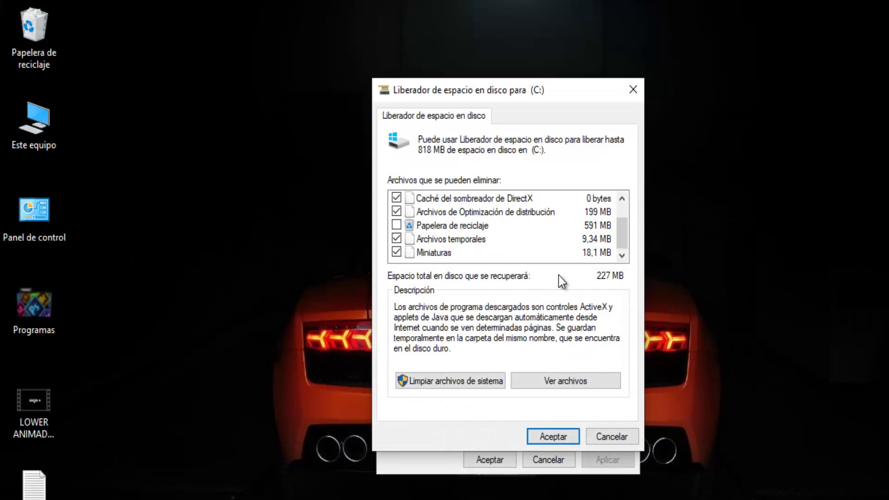
click(395, 226)
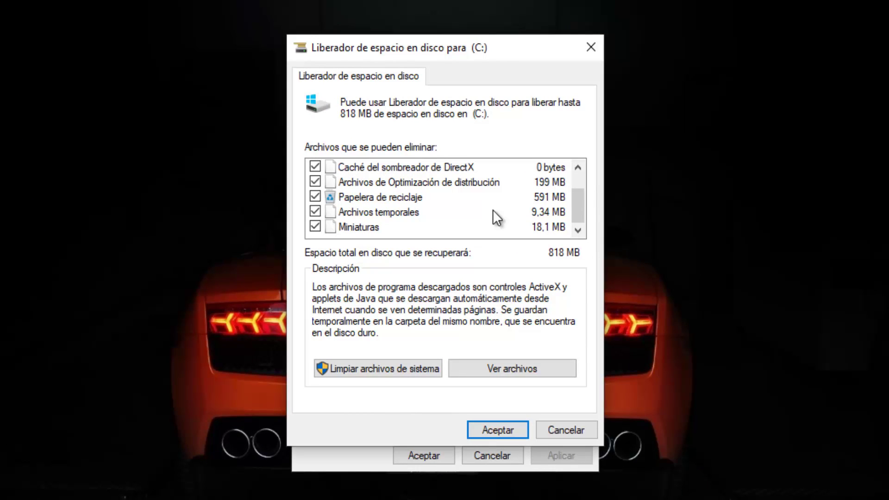
Step: Extend the disk cleanup of C: to system files with Limpiar archivos de sistema
mouse_move(579, 204)
mouse_down()
mouse_move(582, 183)
mouse_move(572, 219)
mouse_up()
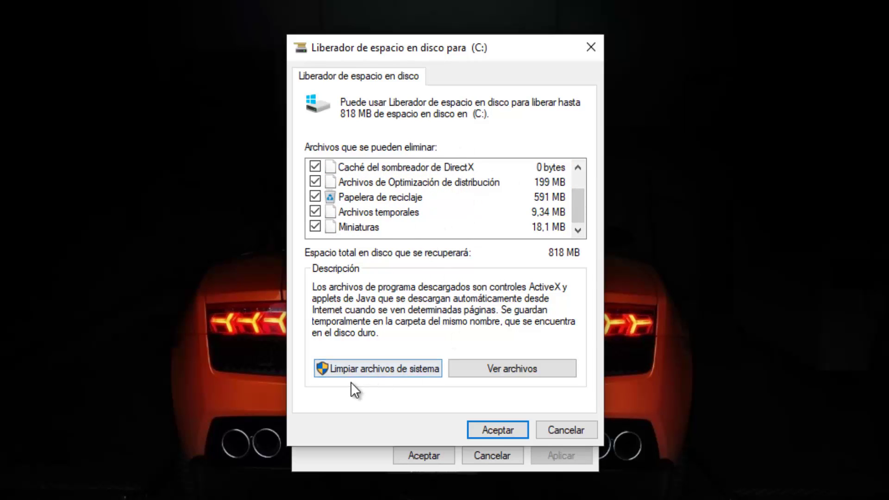
click(393, 370)
Step: Hide the desktop icons by turning off the Mostrar iconos del escritorio option
right_click(726, 97)
mouse_move(766, 131)
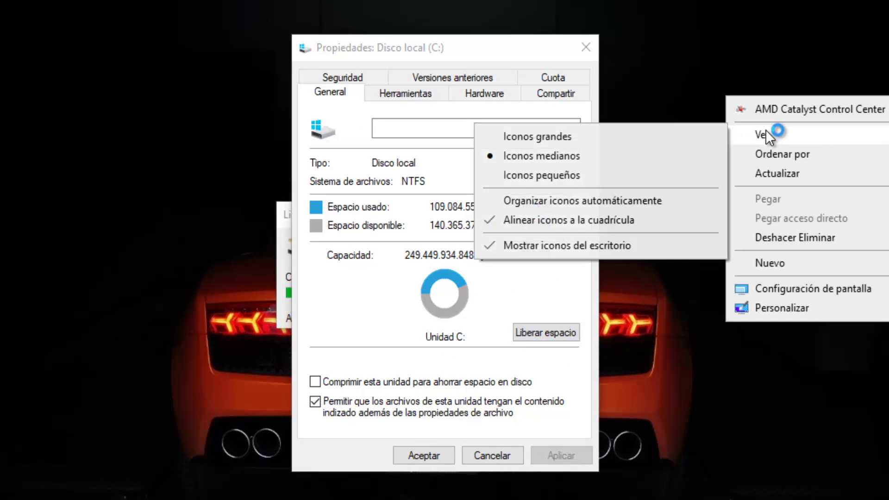
click(657, 254)
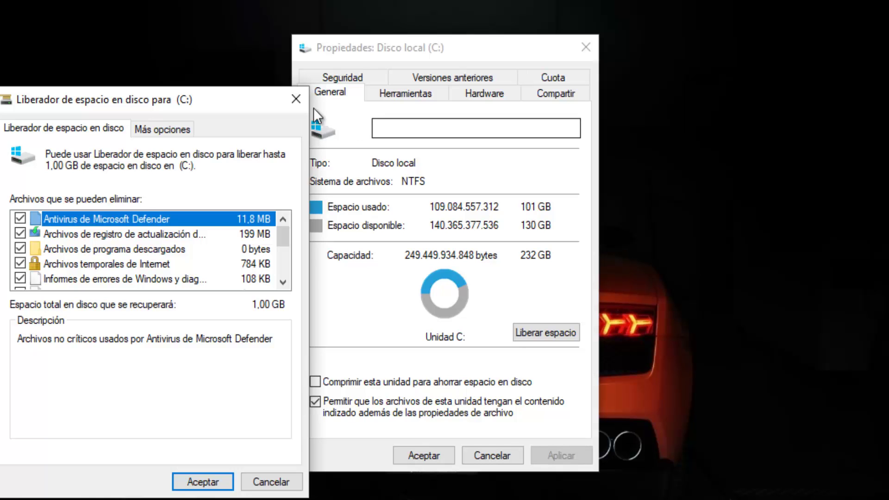
Step: Examine the full list of system and temporary file categories selected for deletion on C:
drag(225, 96, 513, 40)
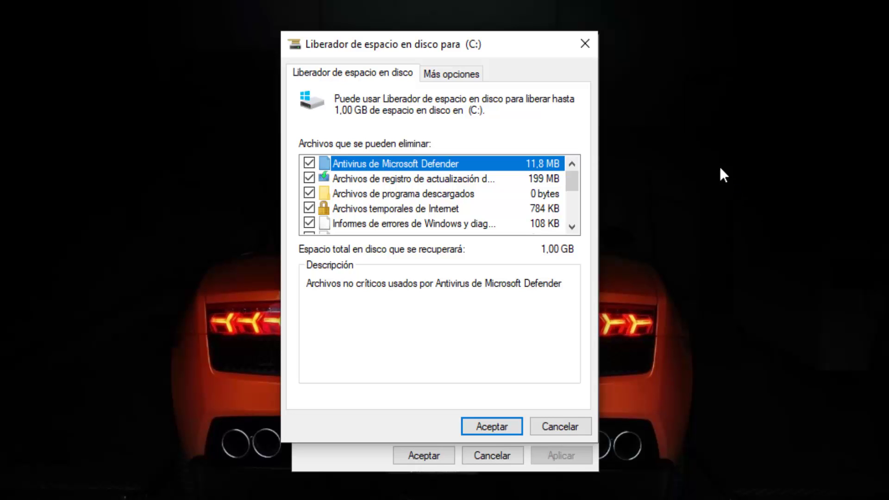
drag(530, 68, 519, 49)
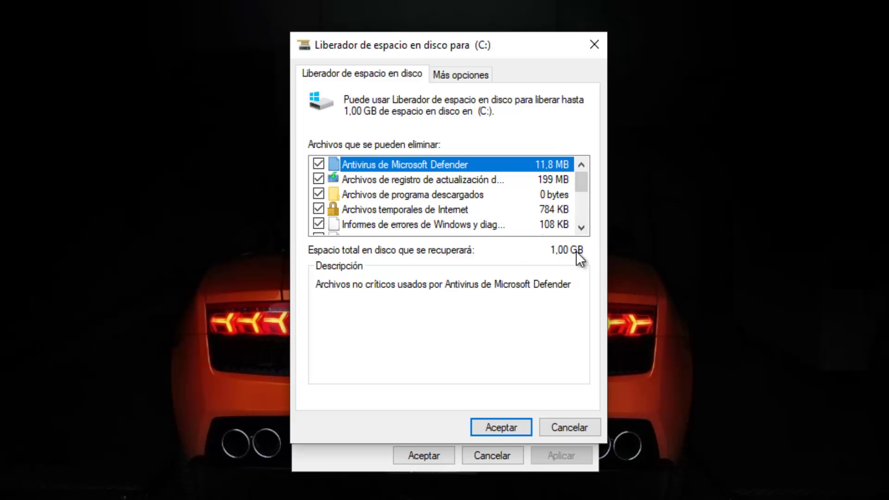
click(582, 229)
click(582, 229)
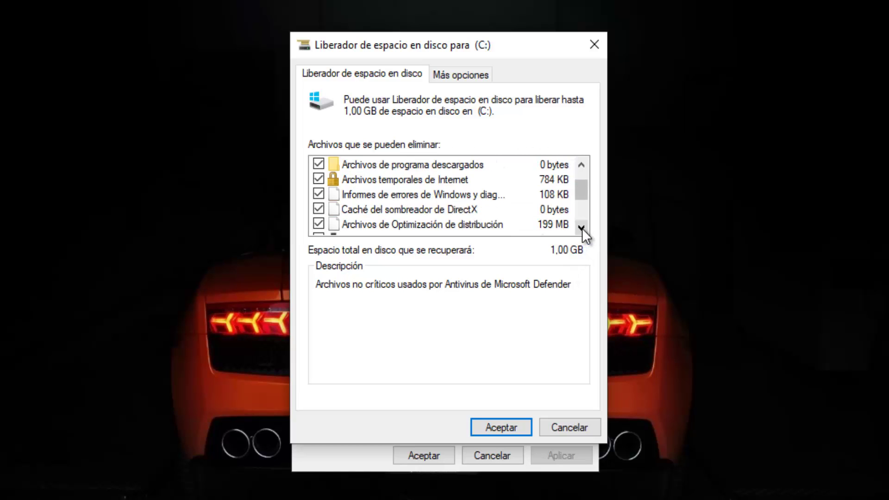
click(583, 229)
click(582, 229)
click(582, 229)
drag(579, 214, 580, 182)
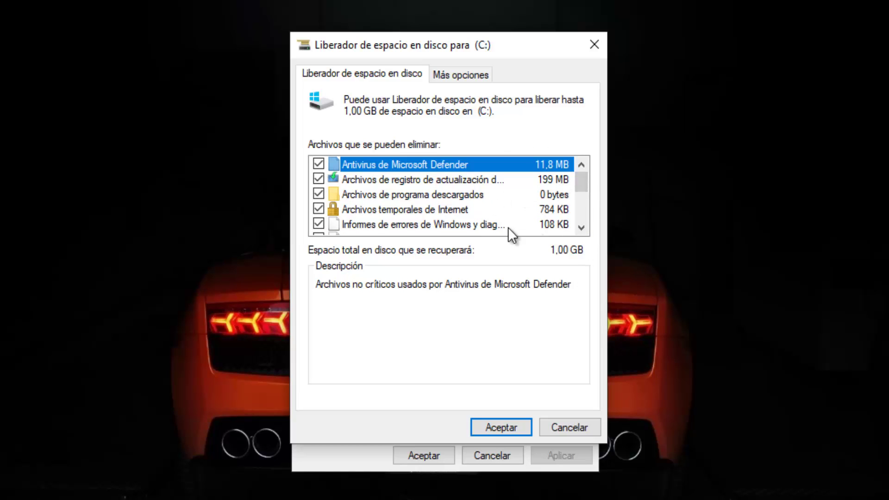
click(582, 227)
click(581, 227)
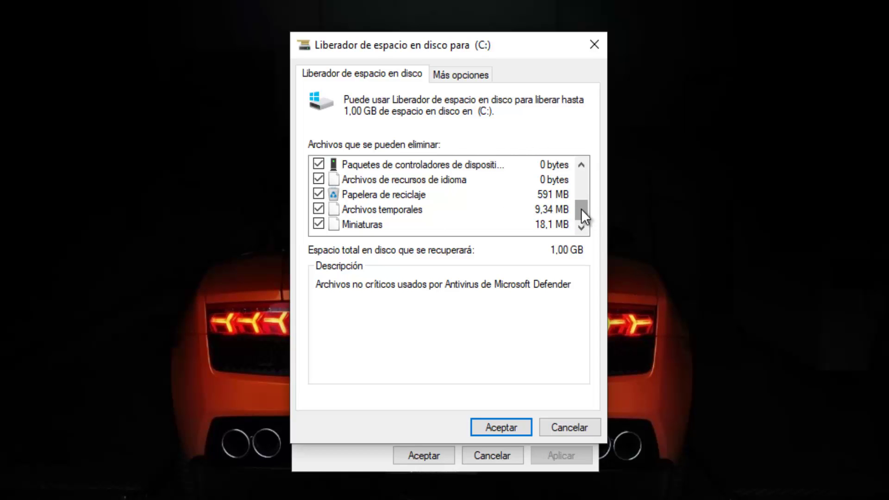
mouse_move(582, 207)
mouse_down()
mouse_move(589, 184)
mouse_move(582, 215)
mouse_move(588, 175)
mouse_move(578, 221)
mouse_up()
Step: Permanently delete the selected files from C: and accept the drive's properties dialog
click(498, 428)
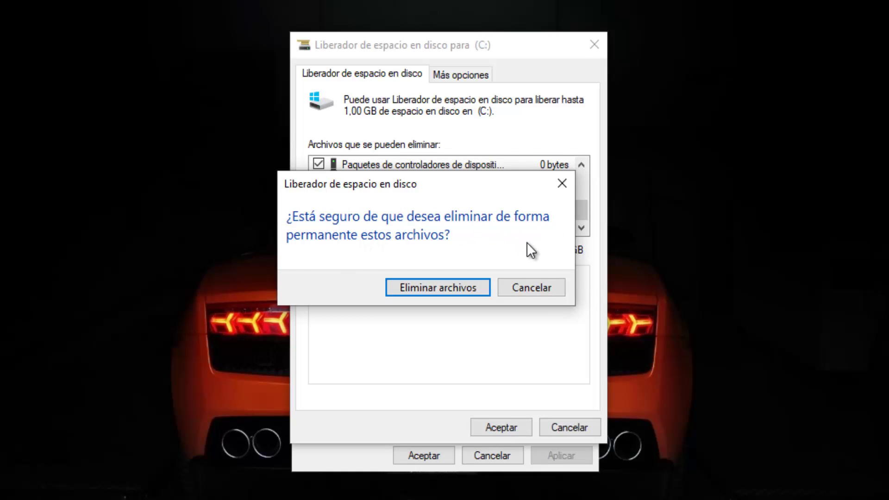
click(446, 288)
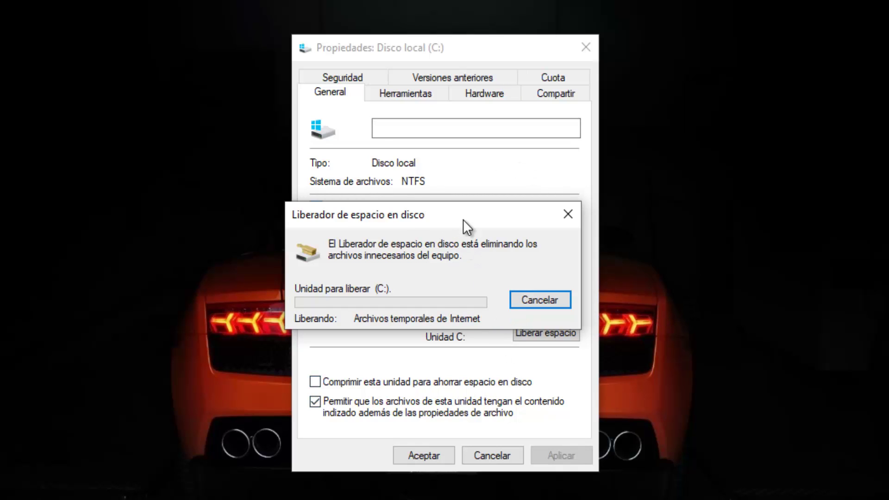
mouse_move(463, 220)
mouse_down()
mouse_move(480, 211)
mouse_move(469, 211)
mouse_up()
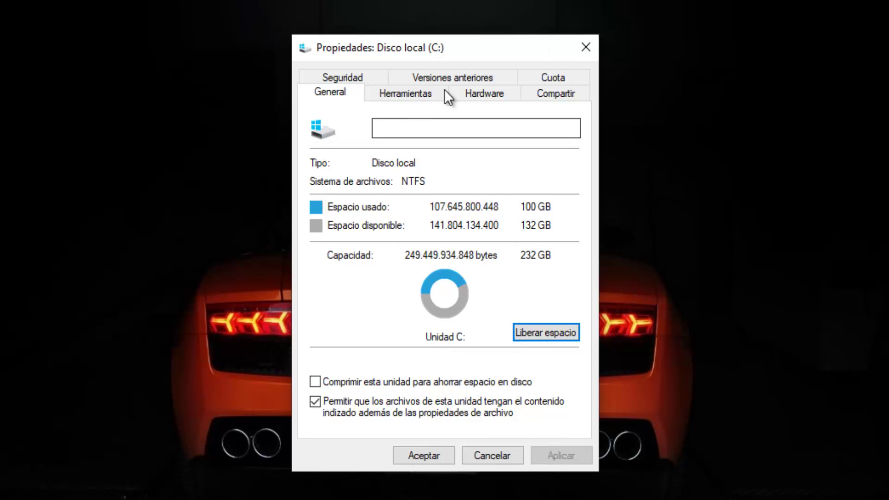
click(424, 455)
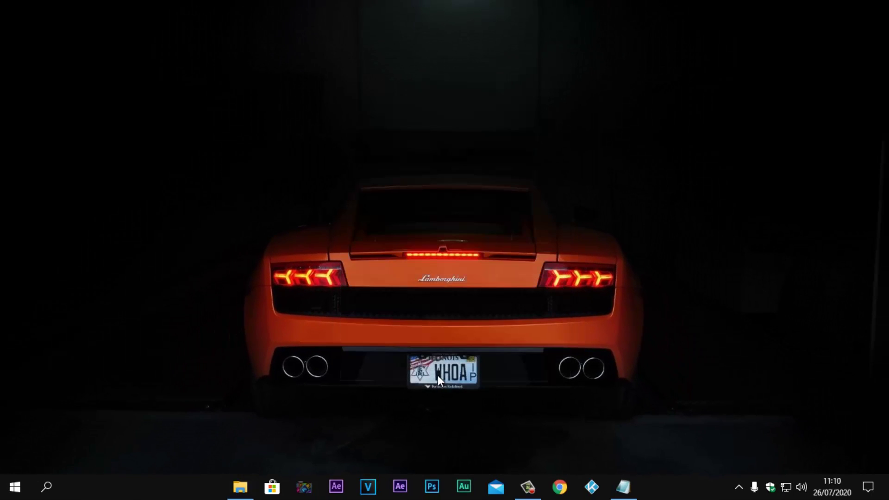
Step: Show the desktop icons to check the Papelera de reciclaje, and hide them again
right_click(418, 120)
mouse_move(463, 149)
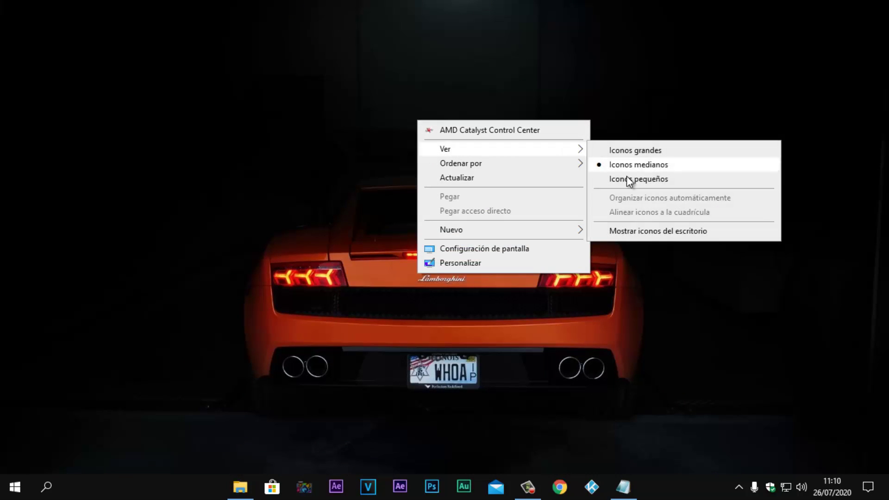
click(638, 230)
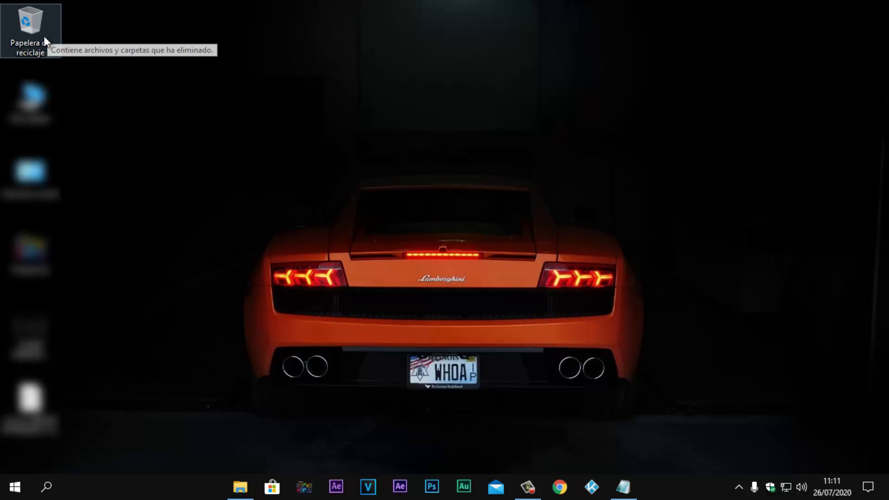
right_click(396, 86)
mouse_move(437, 113)
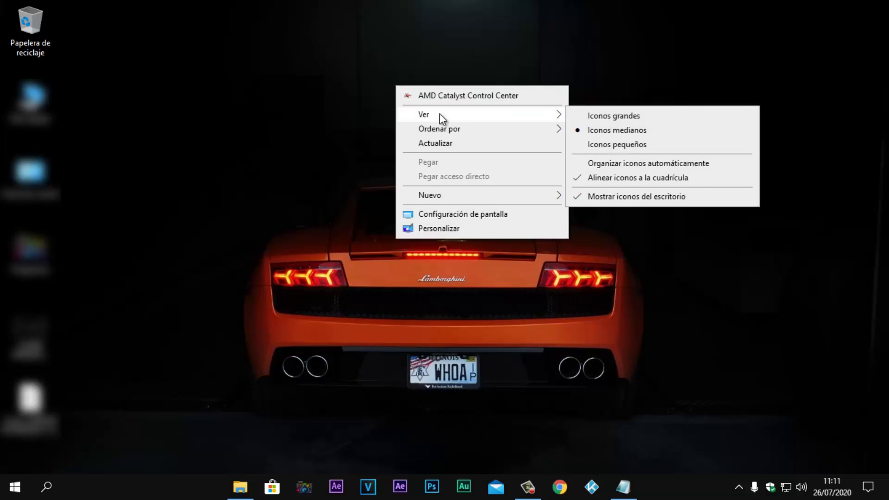
click(628, 198)
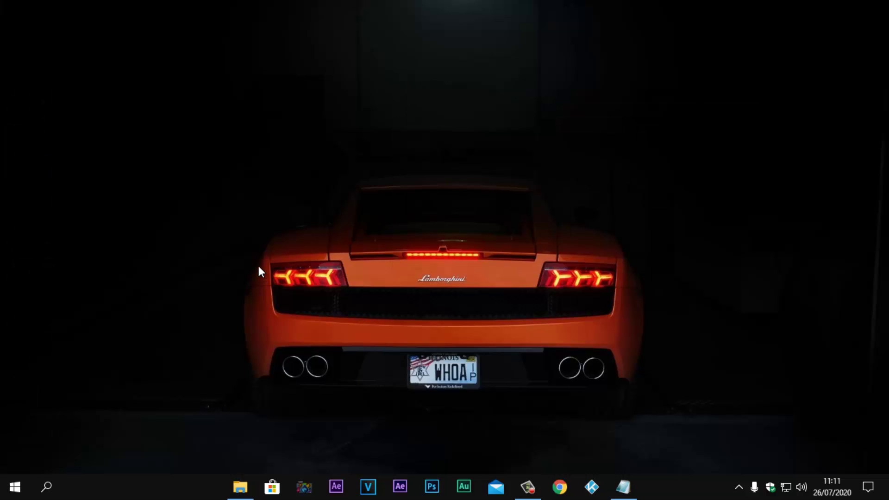